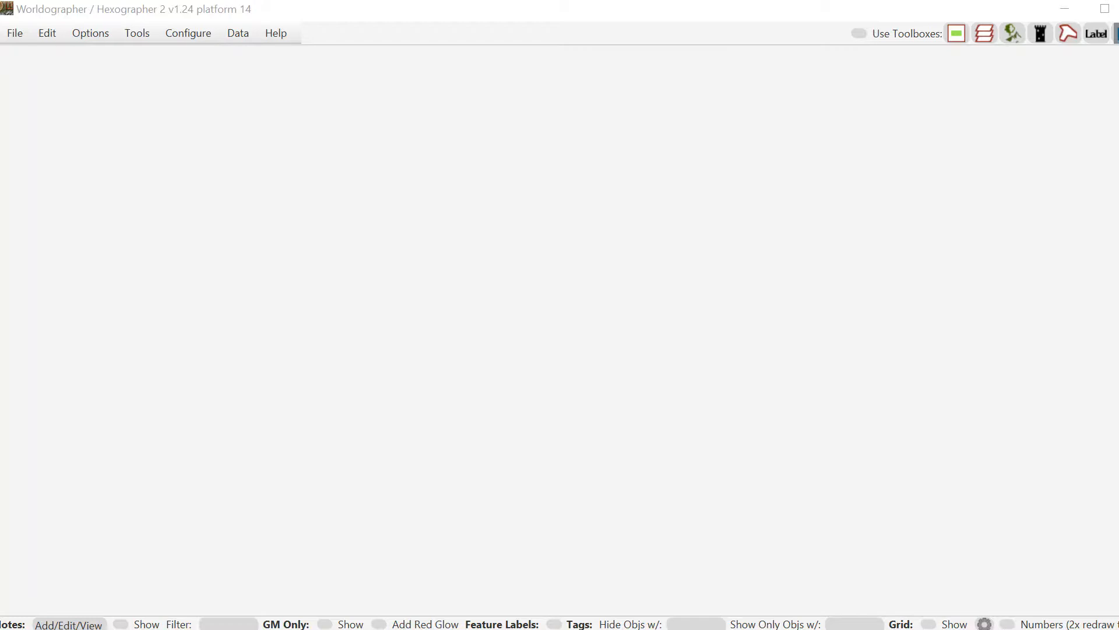
Step: Generate a new flat full-world map of 100 by 50 hexes with Classic terrain icons and dismiss the completion message
left_click(18, 35)
left_click(23, 60)
left_click_drag(1035, 116, 716, 116)
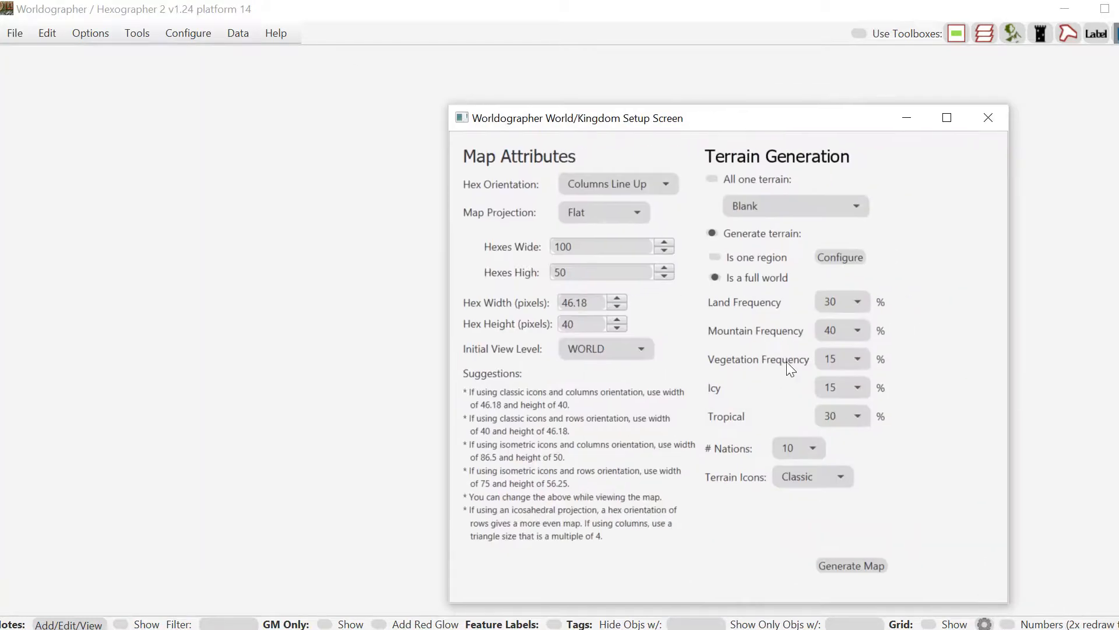
left_click(865, 562)
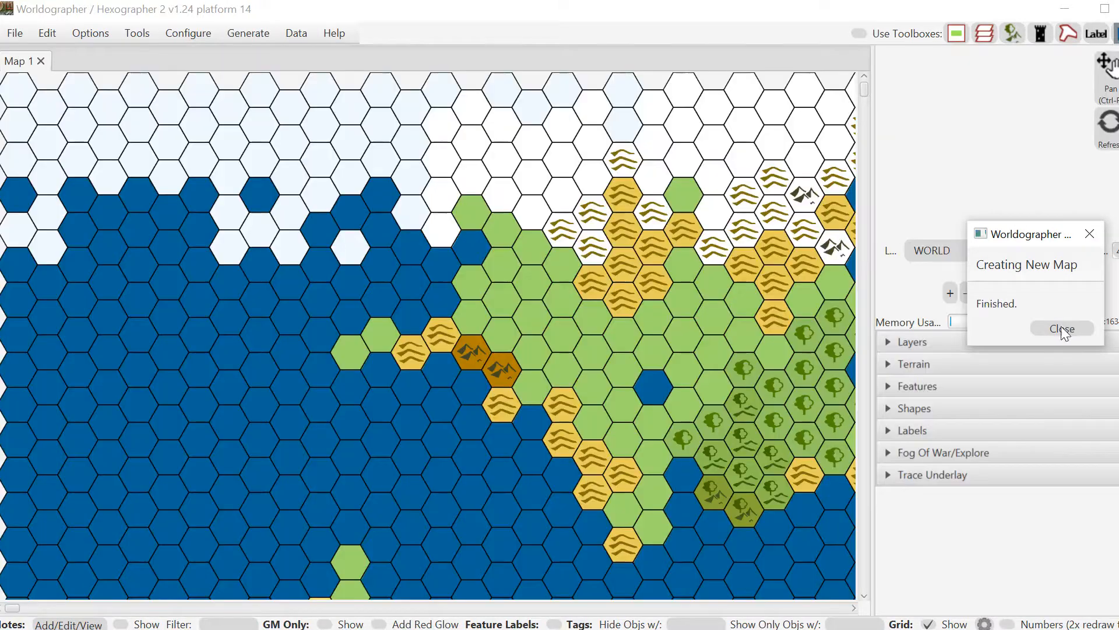
left_click(1062, 329)
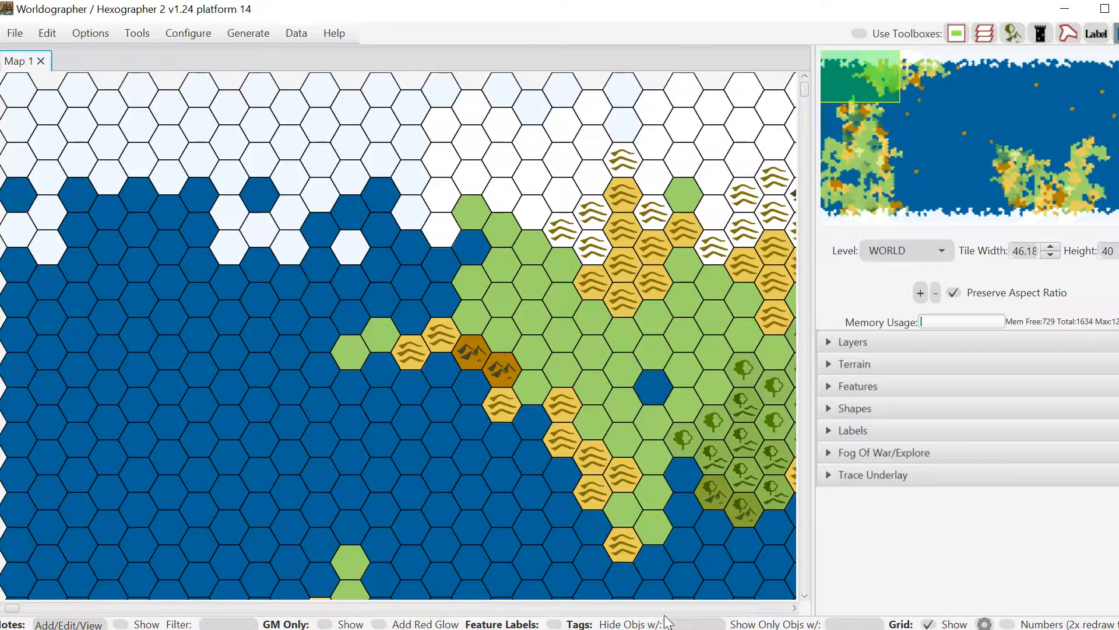
Step: List only the Classic set of feature icons and widen the side area to fit them
left_click(835, 389)
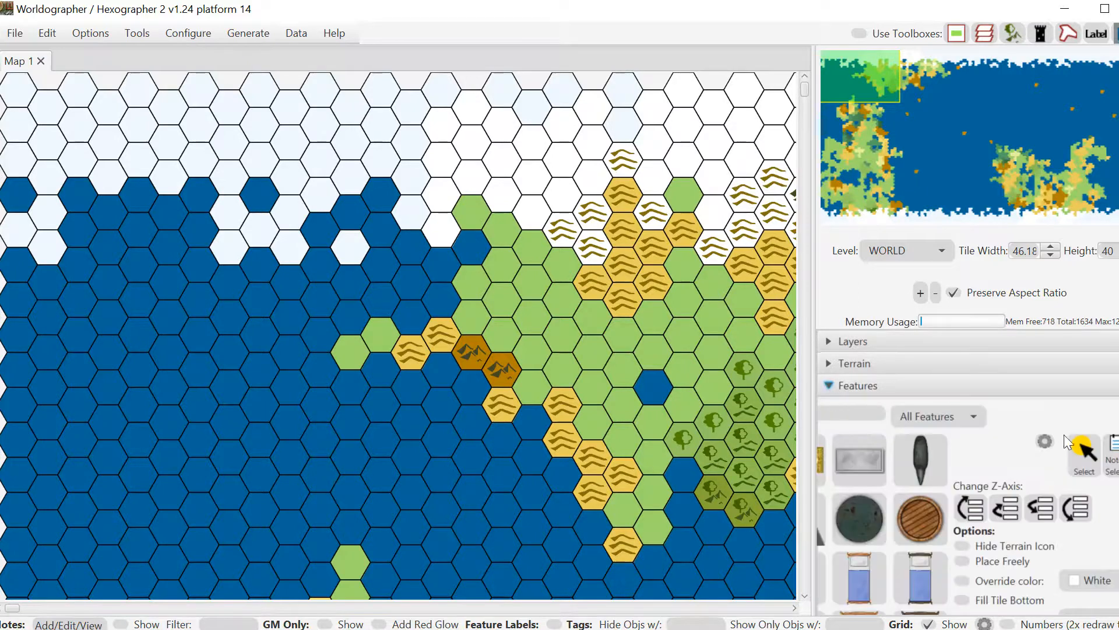
left_click(932, 416)
left_click(911, 505)
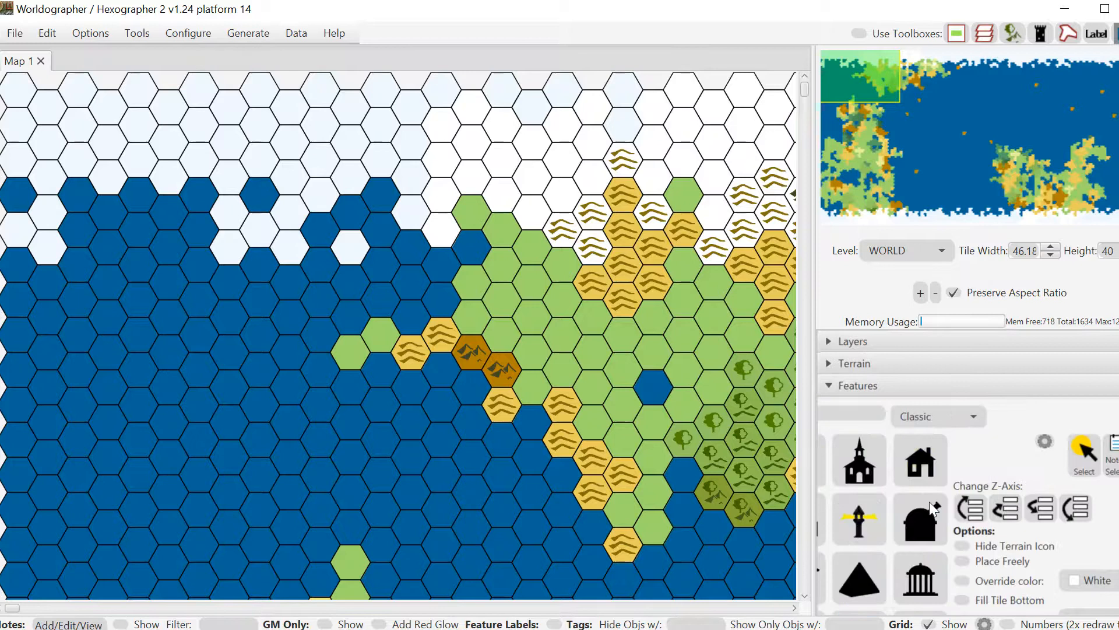
left_click_drag(812, 414, 724, 414)
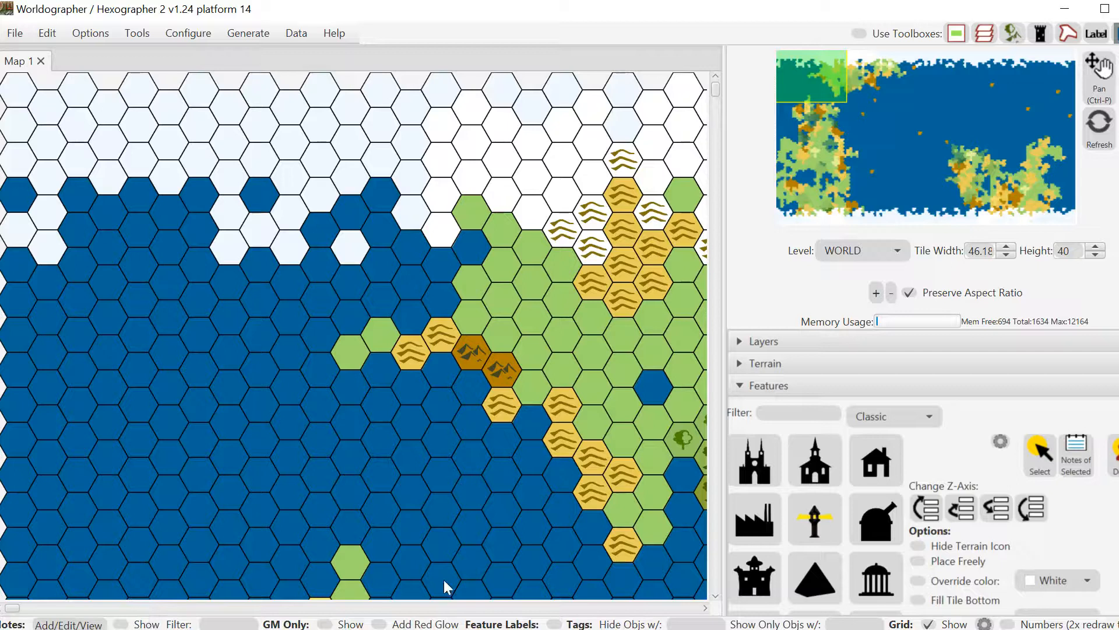
Step: Place a castle feature flagged as GM Only on the grassland hex northeast of the two mountain hexes
left_click(778, 580)
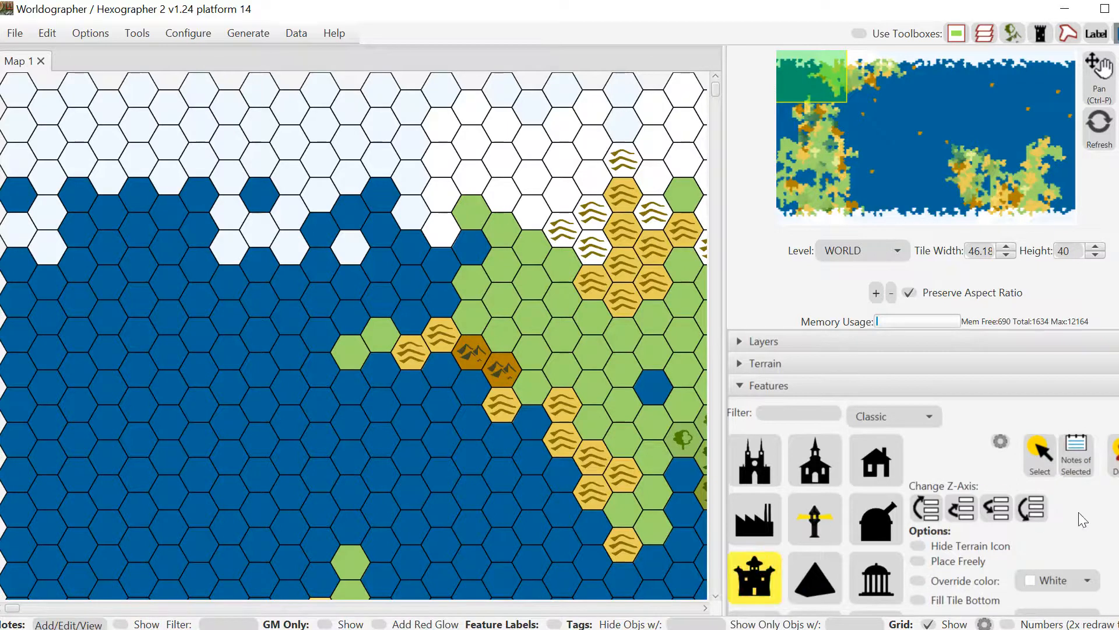
scroll(1003, 517, "down", 2)
scroll(1003, 517, "down", 3)
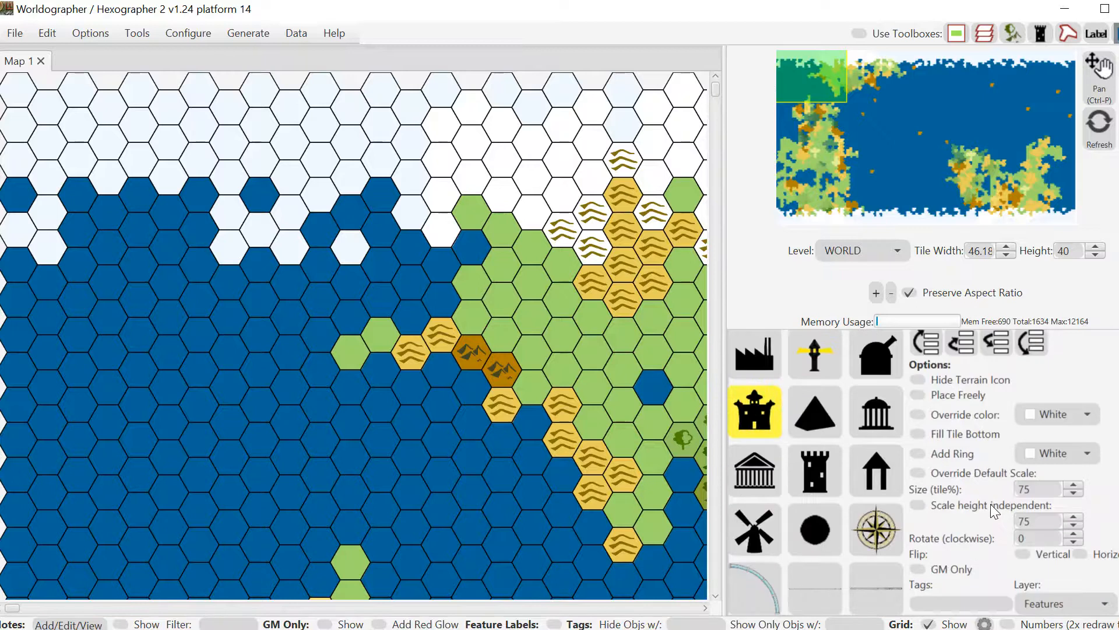
left_click(916, 568)
left_click(531, 320)
Step: Toggle the display of GM-only items off and on, and disable their red glow
left_click(324, 624)
left_click(325, 624)
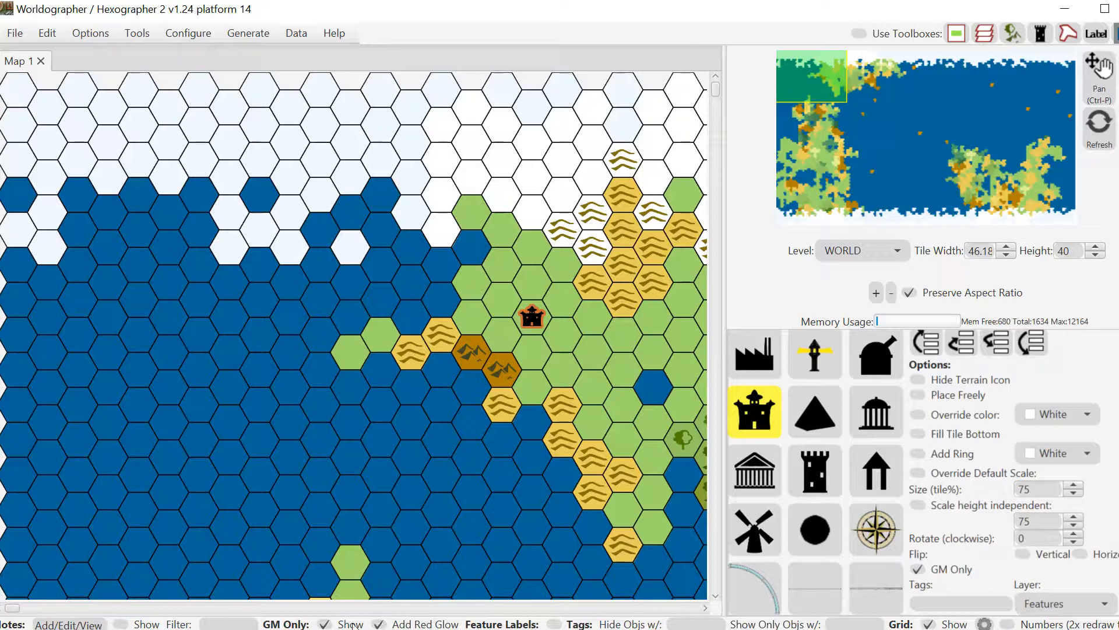
left_click(379, 624)
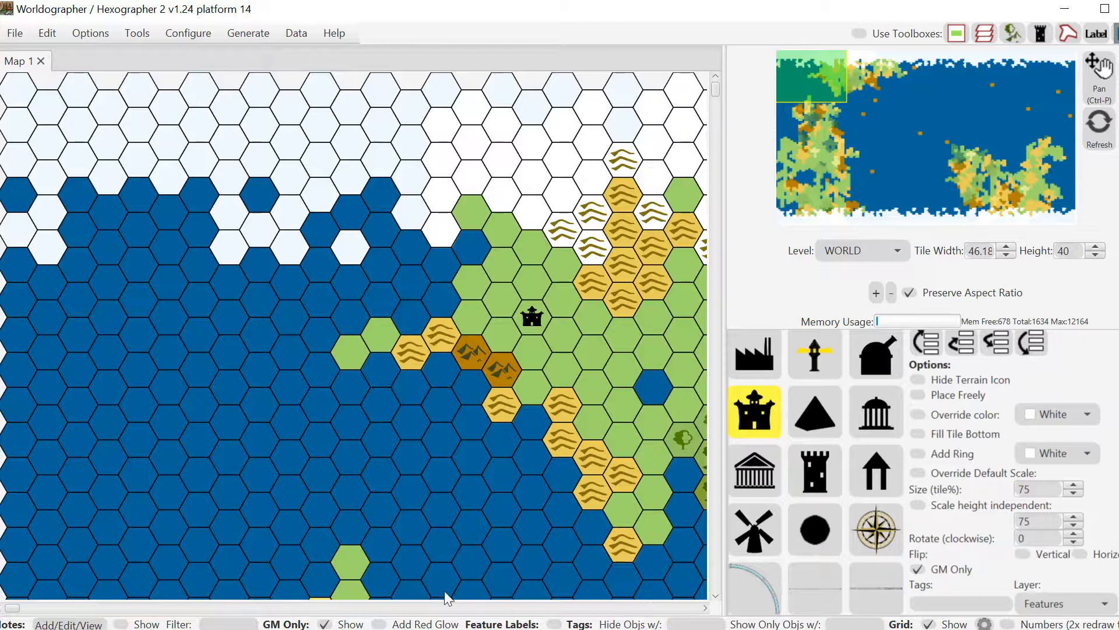
Step: Toggle the hex grid off and back on, and review the grid configuration options without changing them
left_click(927, 624)
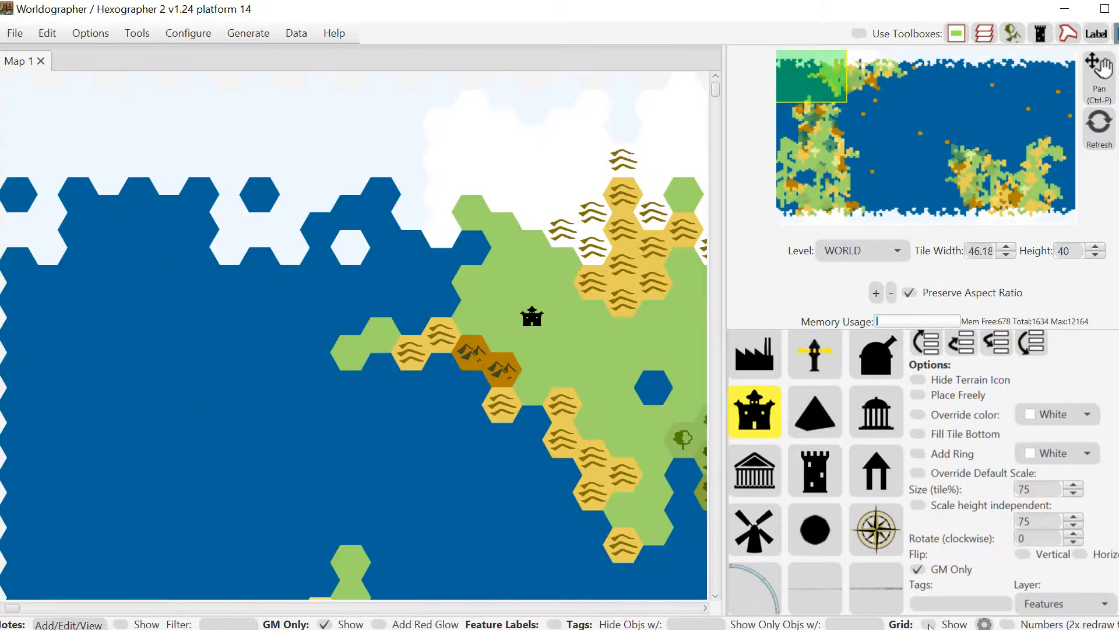
left_click(927, 624)
left_click(984, 623)
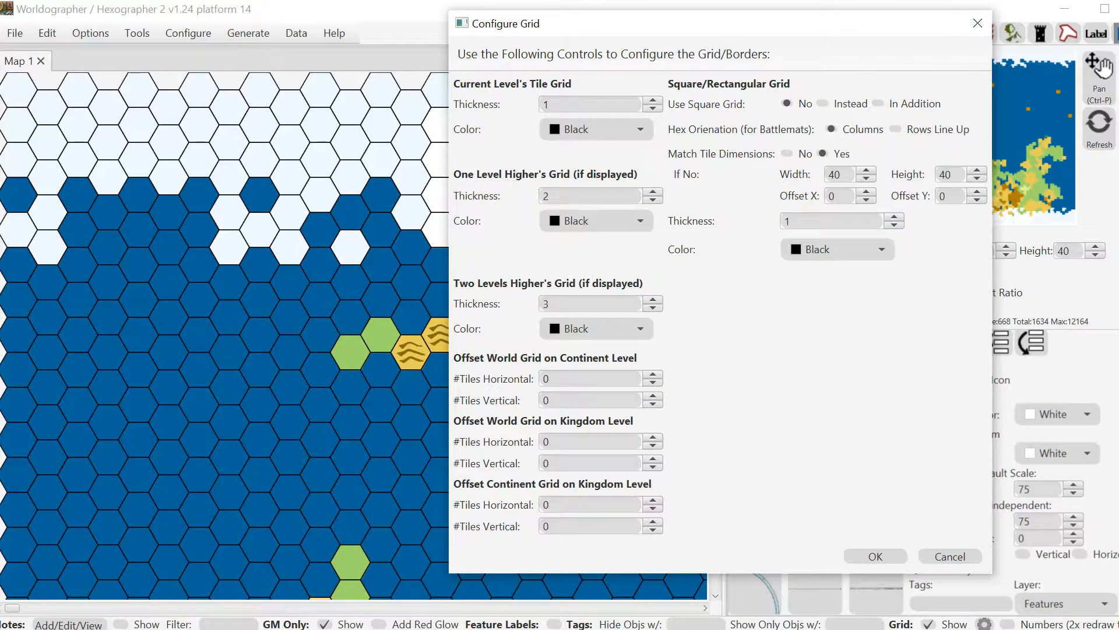
left_click(950, 556)
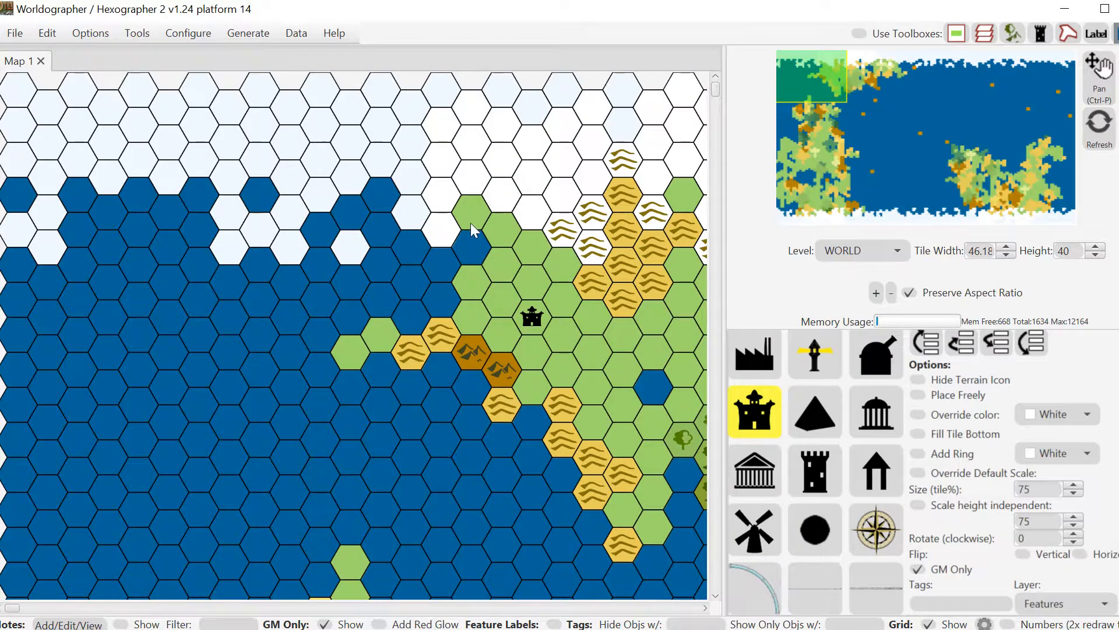
Step: Generate coasts across the entire world map and inspect the shoreline south of the northern forest
left_click(233, 36)
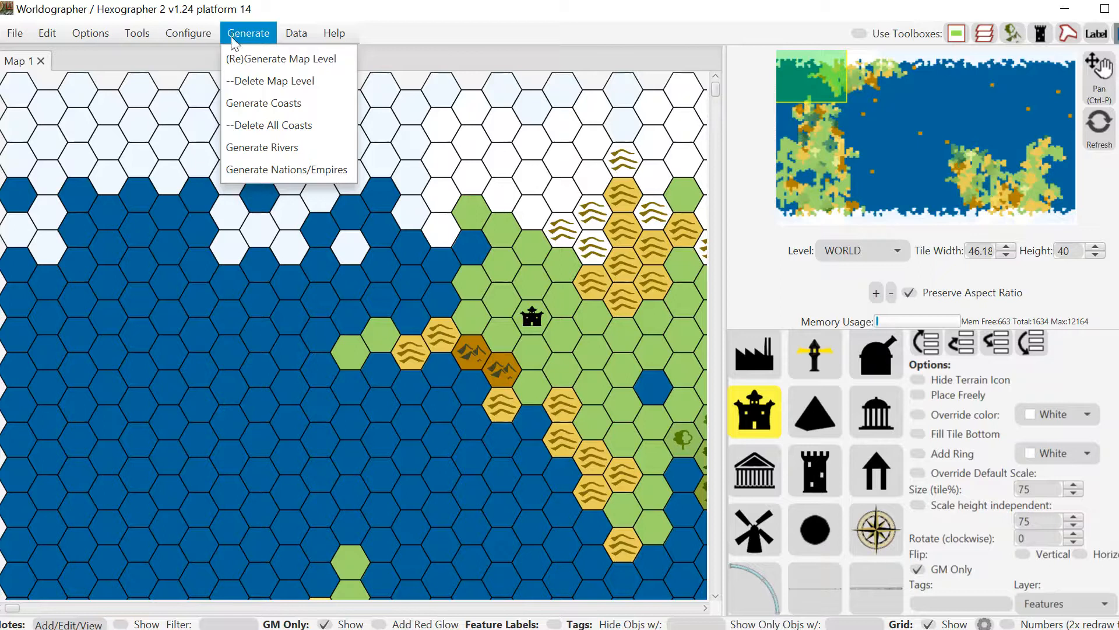
left_click(264, 104)
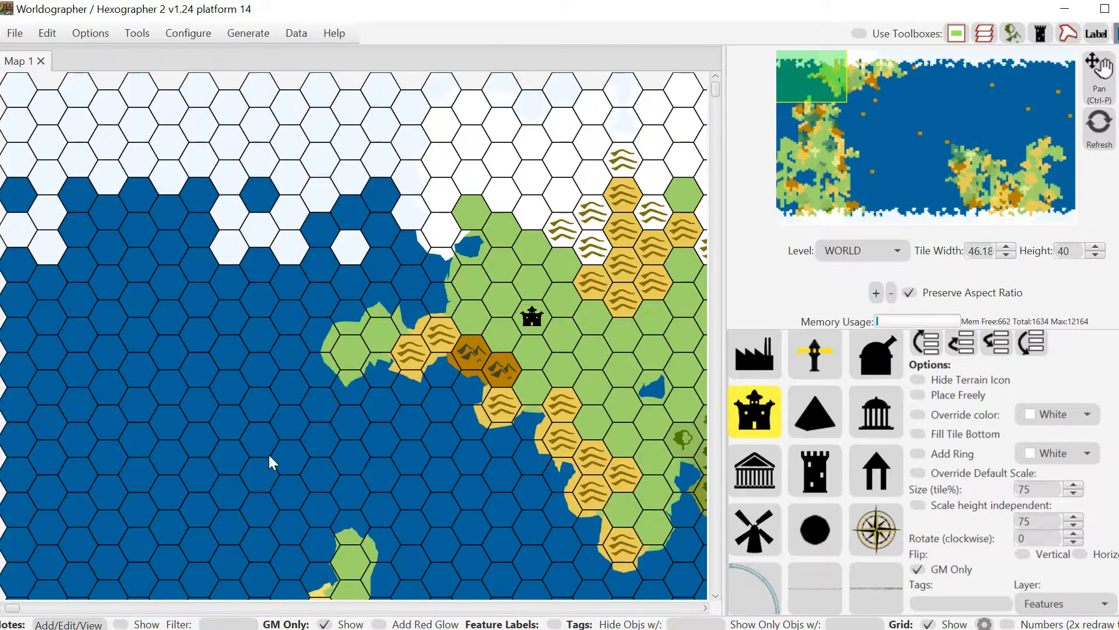
left_click_drag(825, 98, 838, 107)
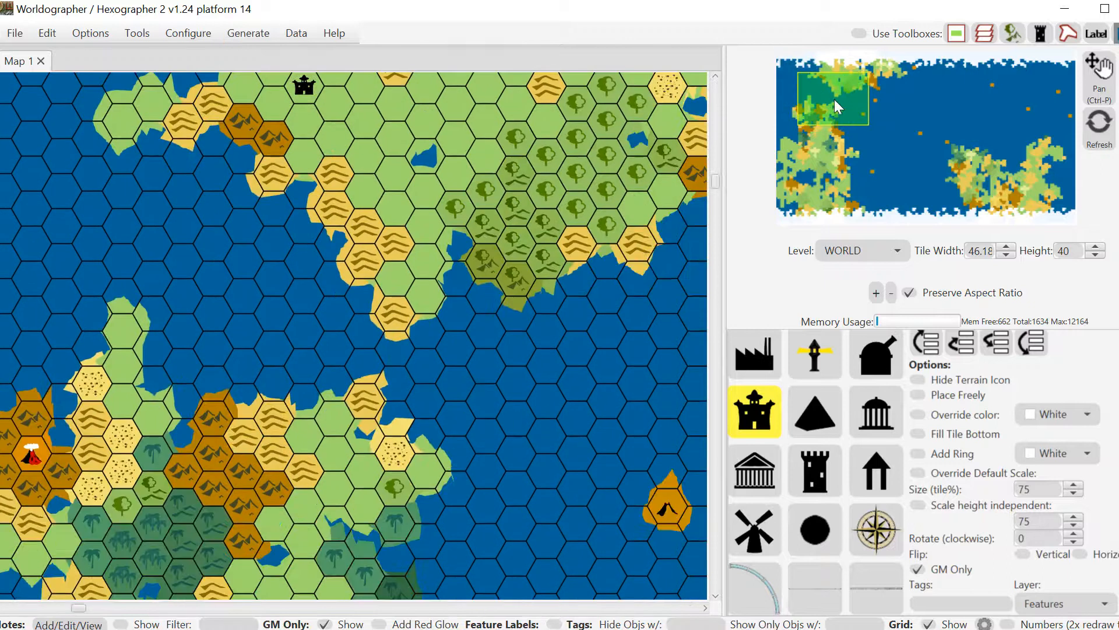
scroll(614, 282, "up", 10)
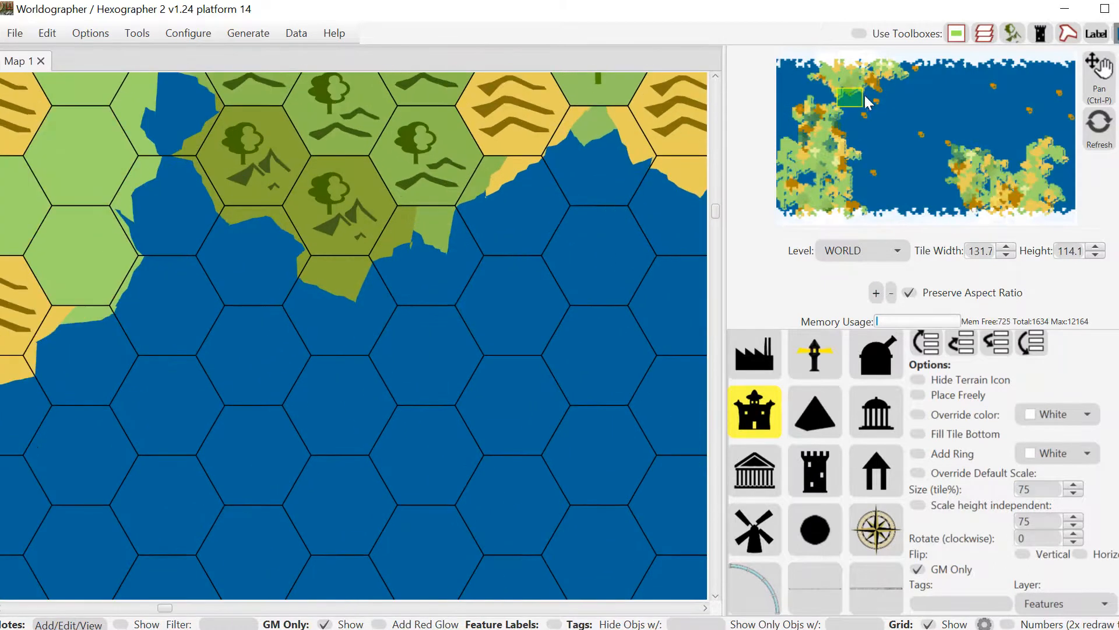
left_click_drag(855, 100, 858, 92)
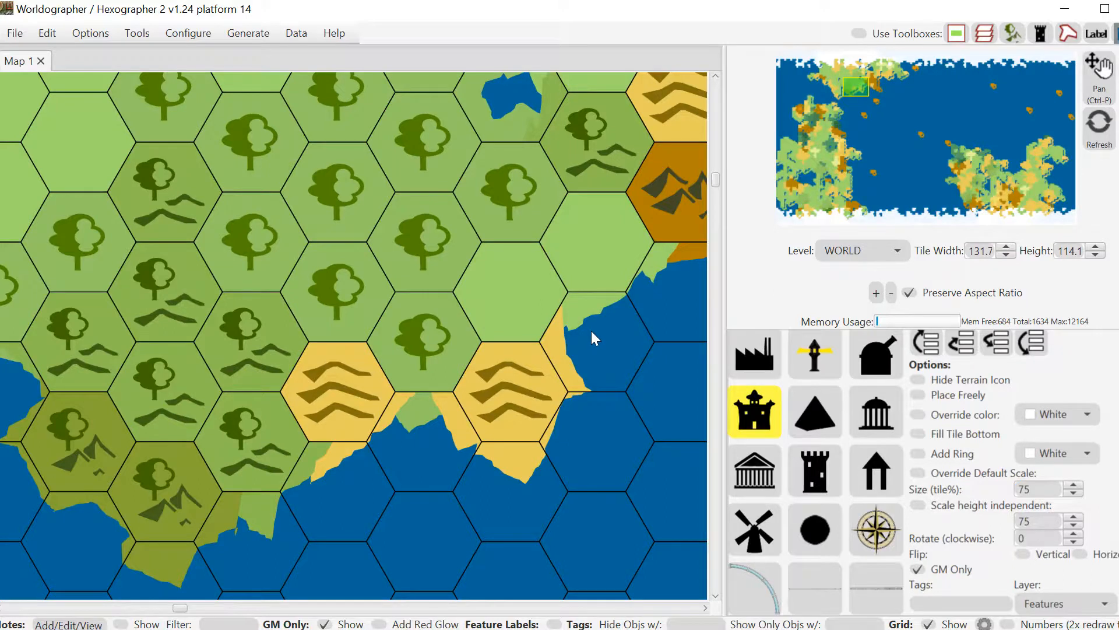
Step: Select the generated coastline shape on the east side of the hills hex south of the forest for editing
scroll(936, 562, "down", 10)
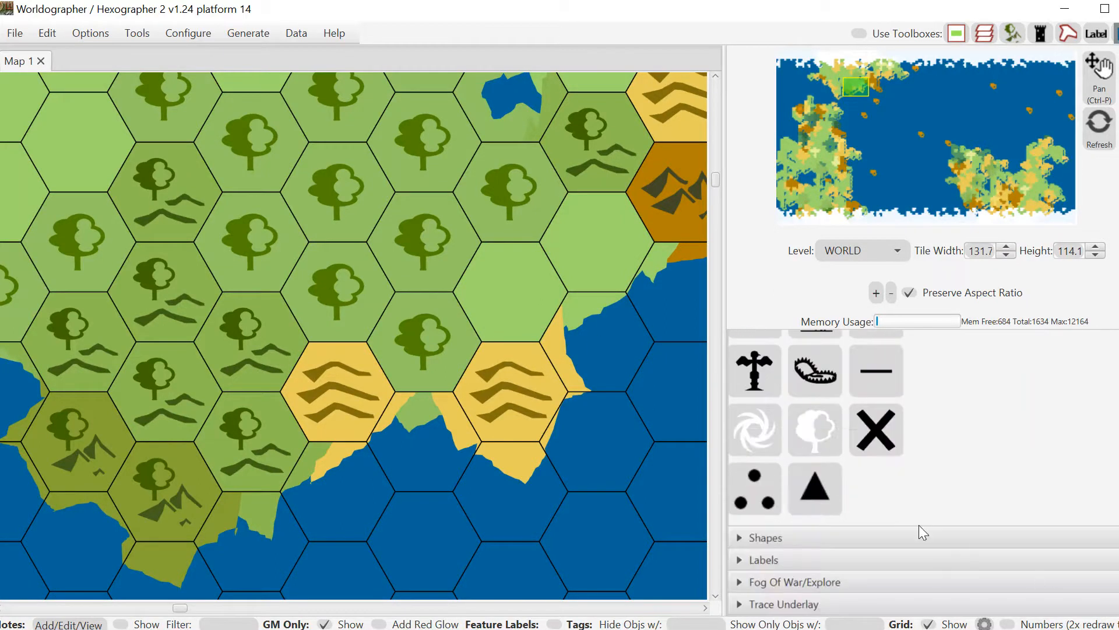
left_click(919, 537)
scroll(919, 540, "down", 3)
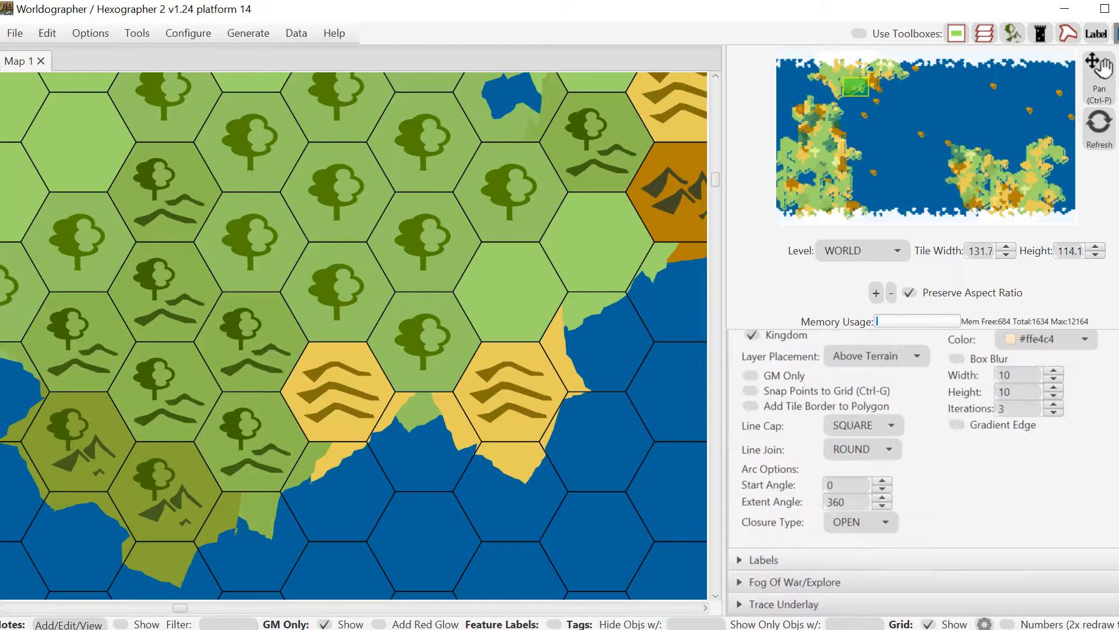
scroll(902, 434, "up", 3)
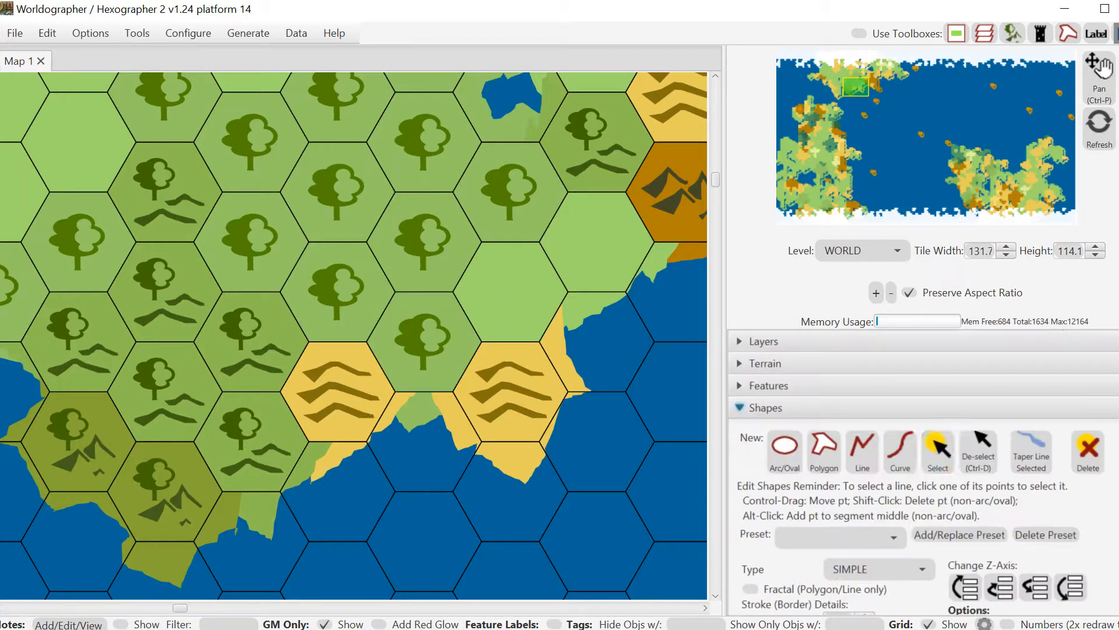
left_click(939, 449)
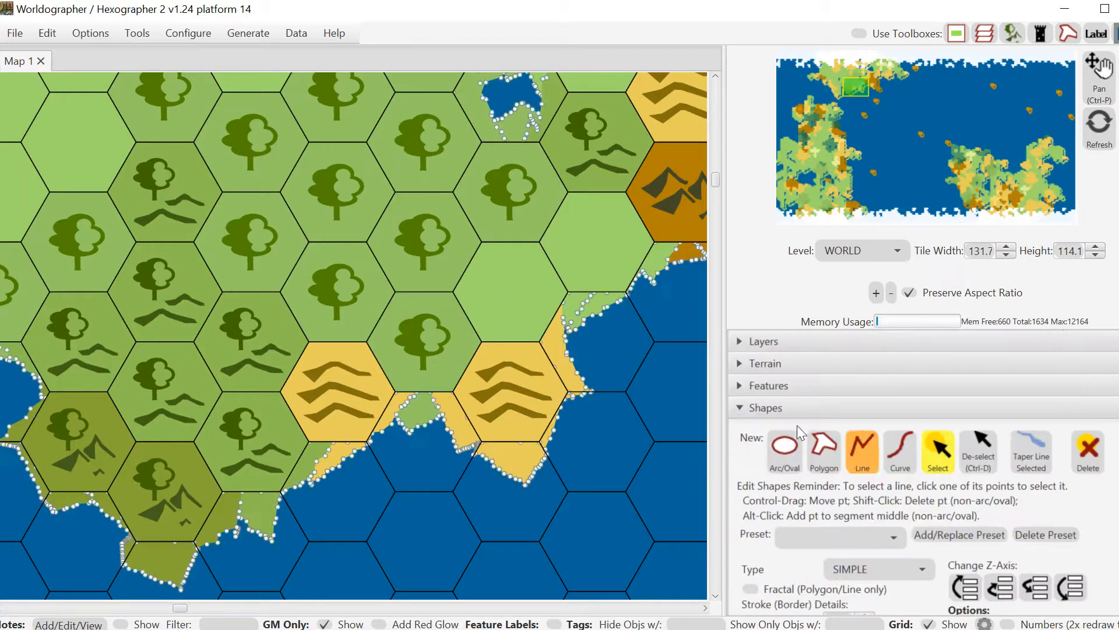
left_click(581, 380)
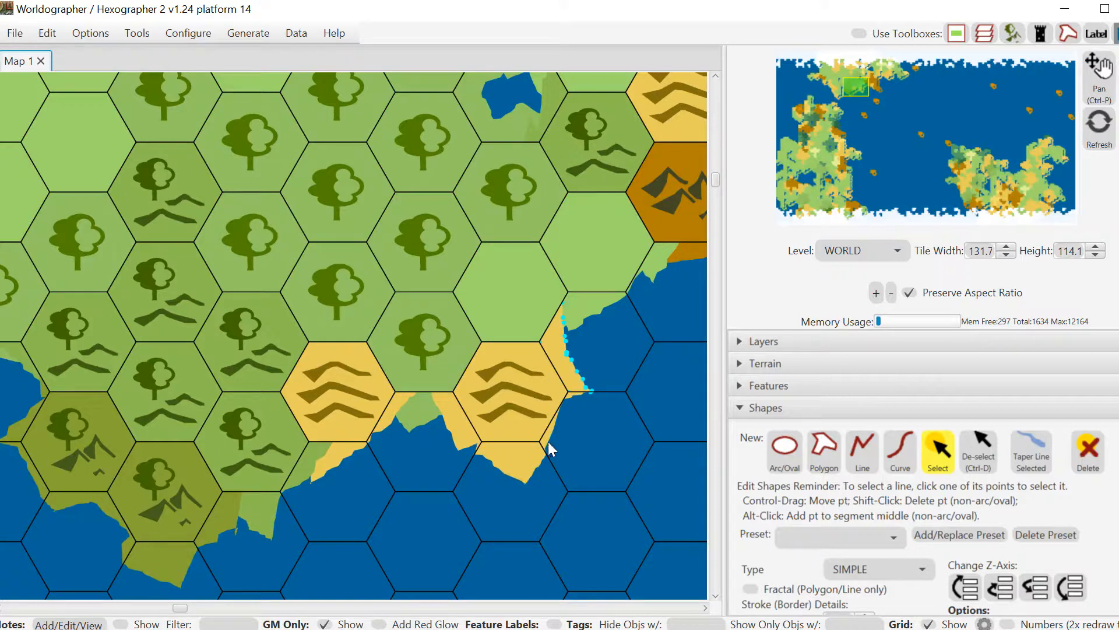
Step: Undo the generated coasts so the map has plain hex shorelines
mouse_move(862, 90)
left_mouse_down()
mouse_move(875, 95)
mouse_move(860, 86)
left_mouse_up()
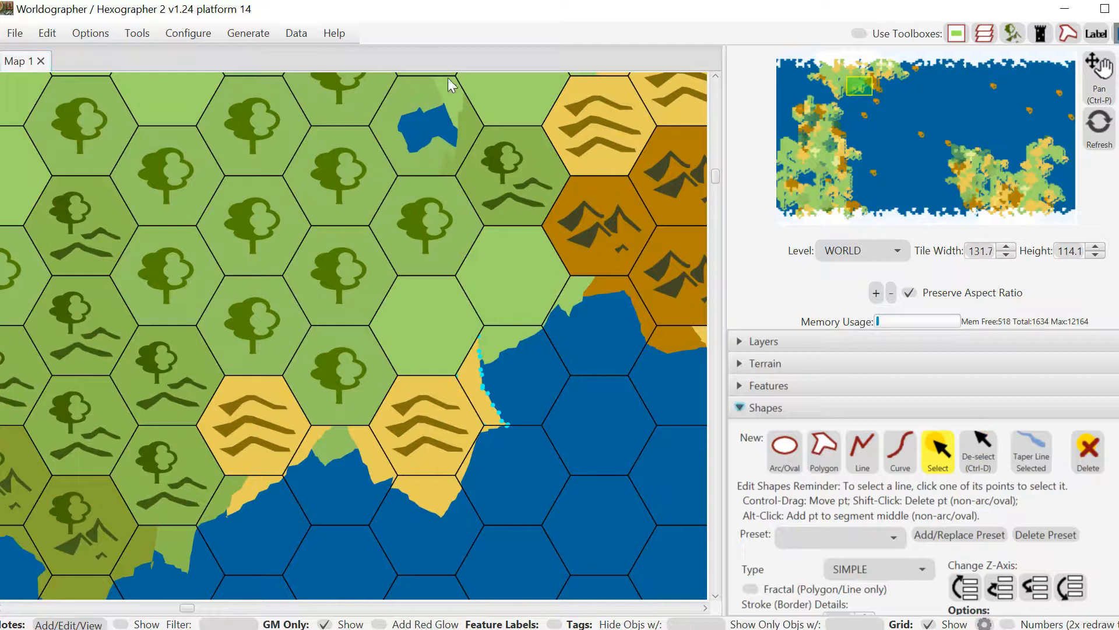
key("ctrl+z")
key("ctrl+z")
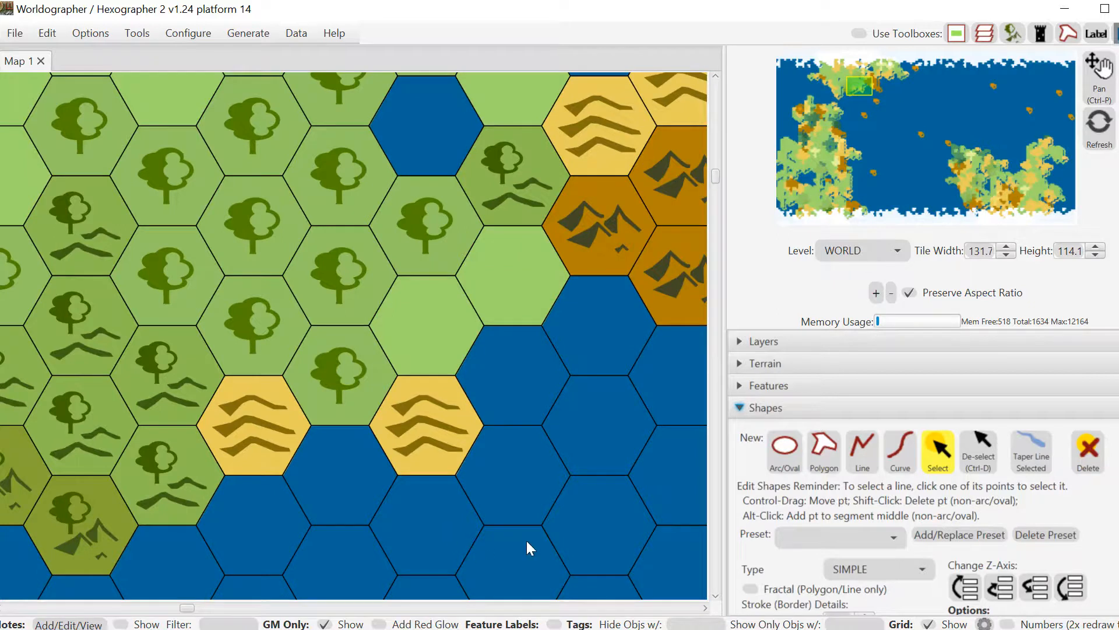
Step: Make coastlines in the ocean hexes south and southeast of the eastern hills hex, and paint its northeast neighbour with Water Sea
left_click(800, 365)
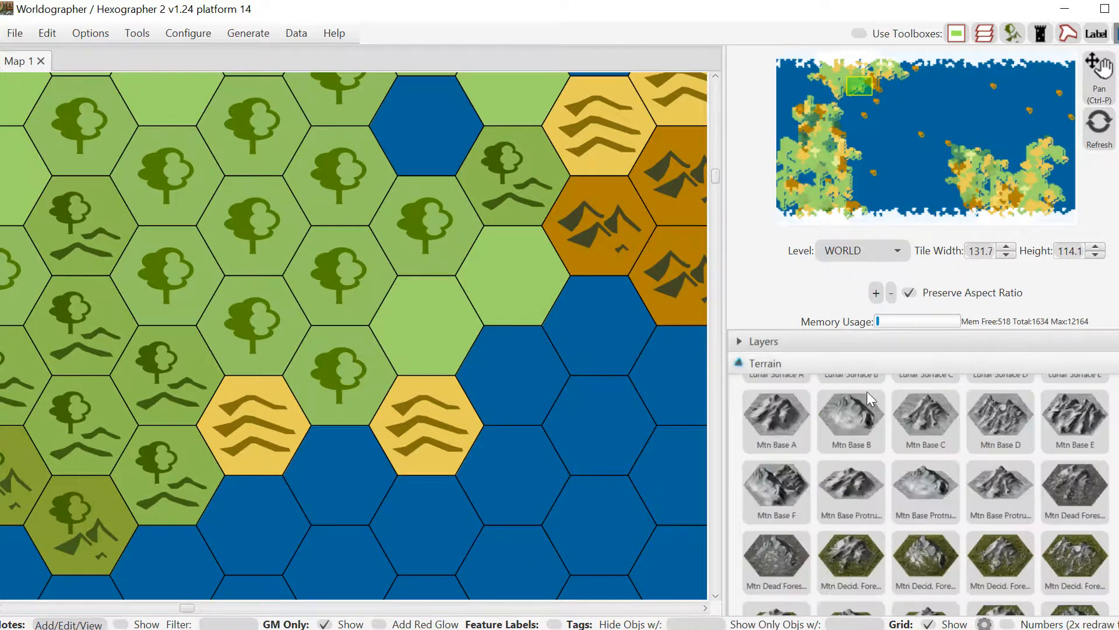
mouse_move(1118, 344)
left_mouse_down()
mouse_move(1118, 548)
mouse_move(1118, 534)
left_mouse_up()
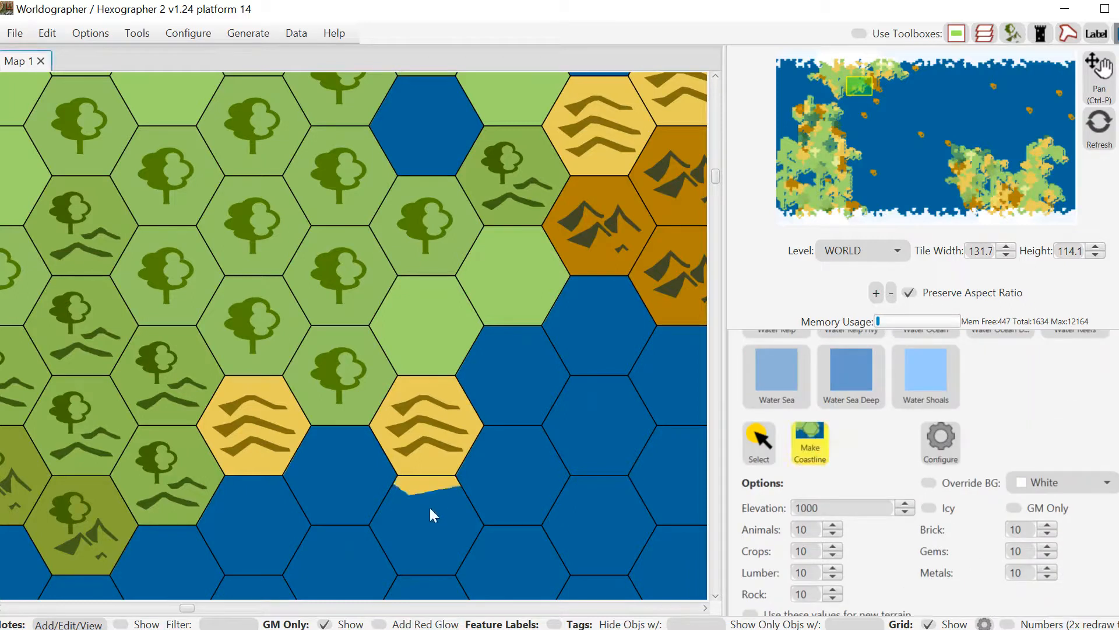
left_click(447, 518)
left_click(500, 468)
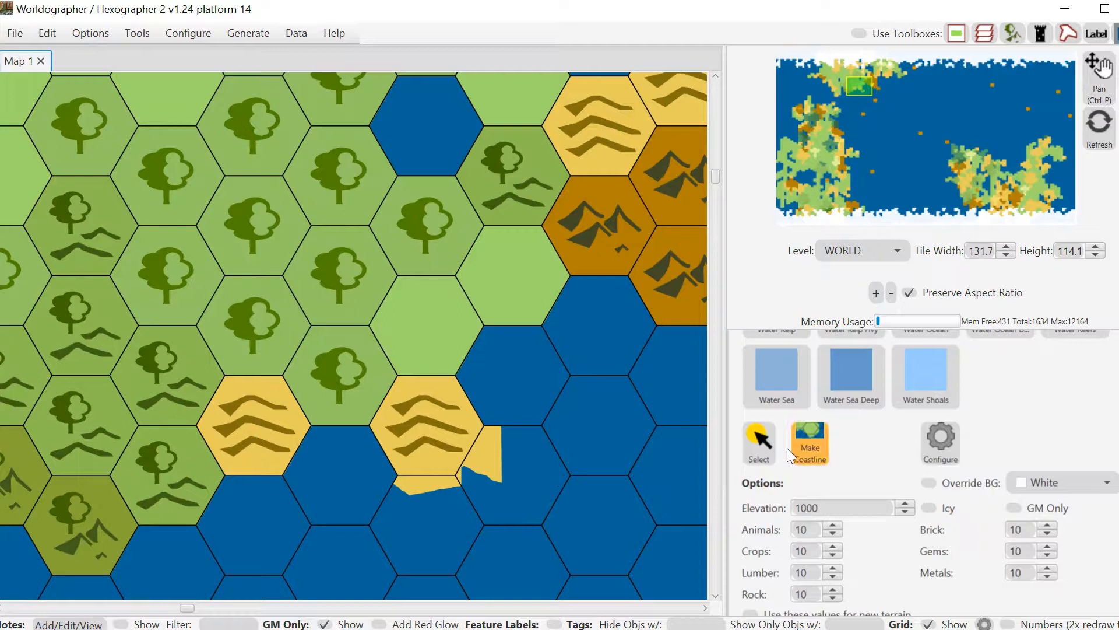
left_click(794, 380)
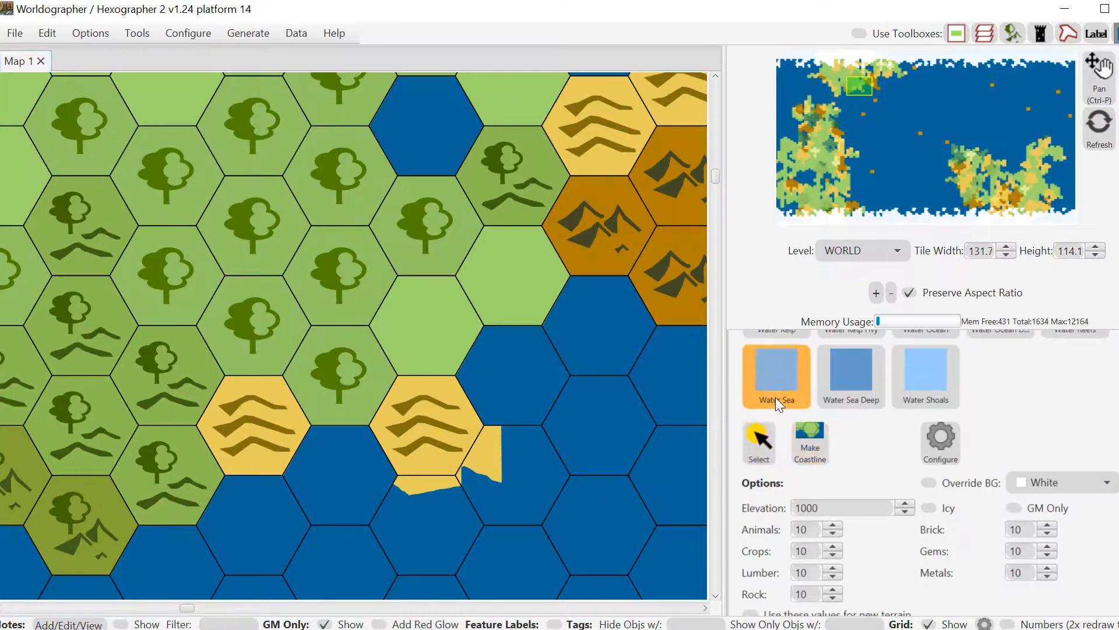
left_click(497, 366)
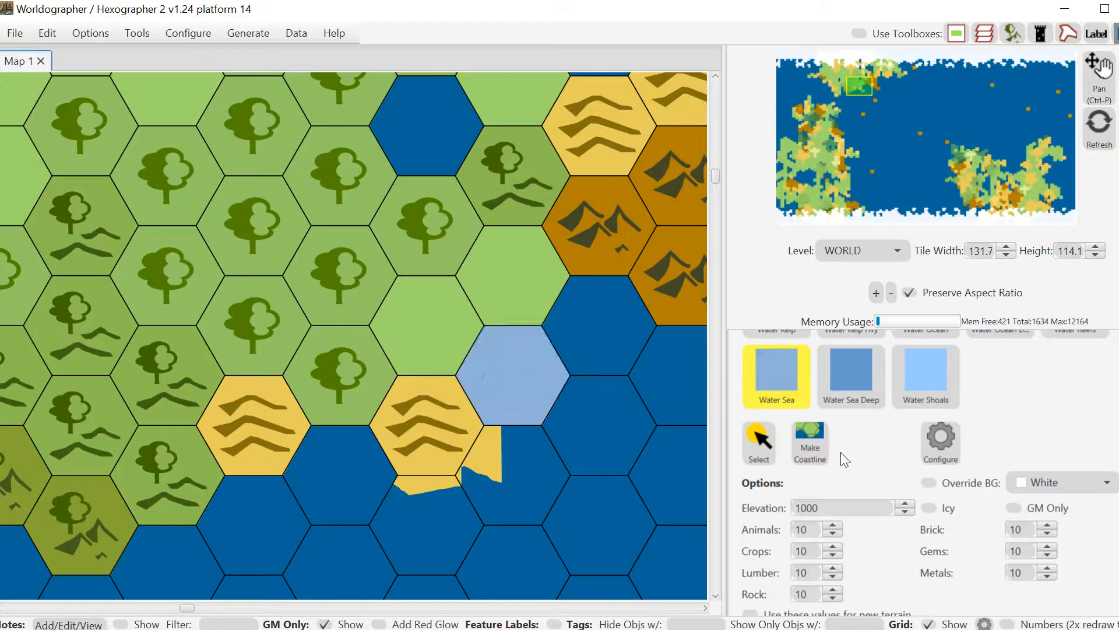
Step: Generate individual coastlines in the ocean hex south of the mountain hex and in the one below the western hills hex
right_click(588, 338)
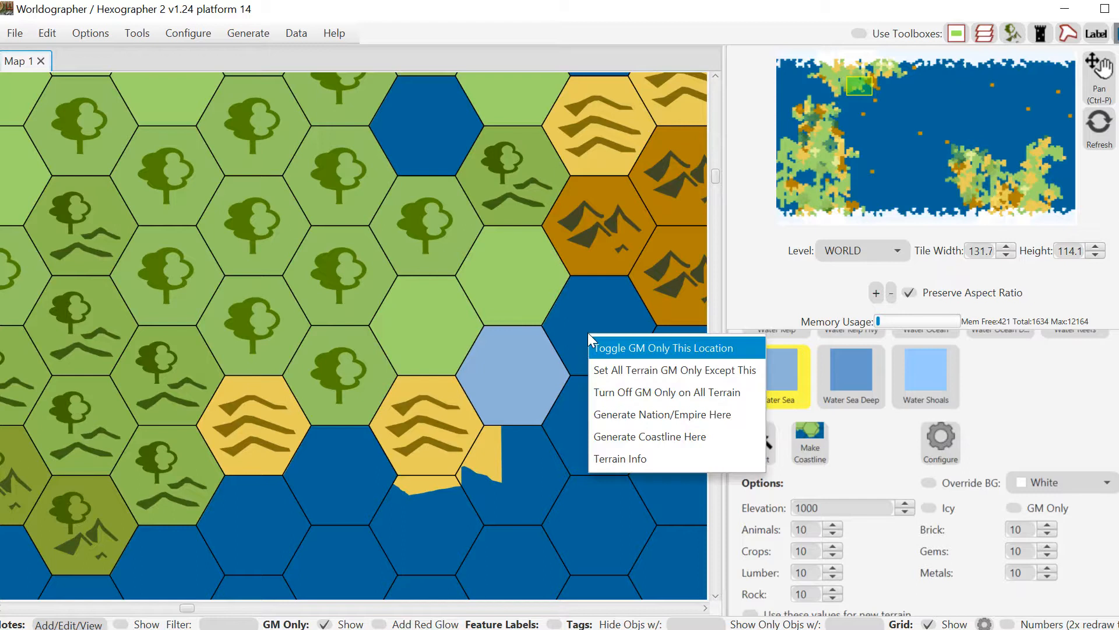
left_click(639, 439)
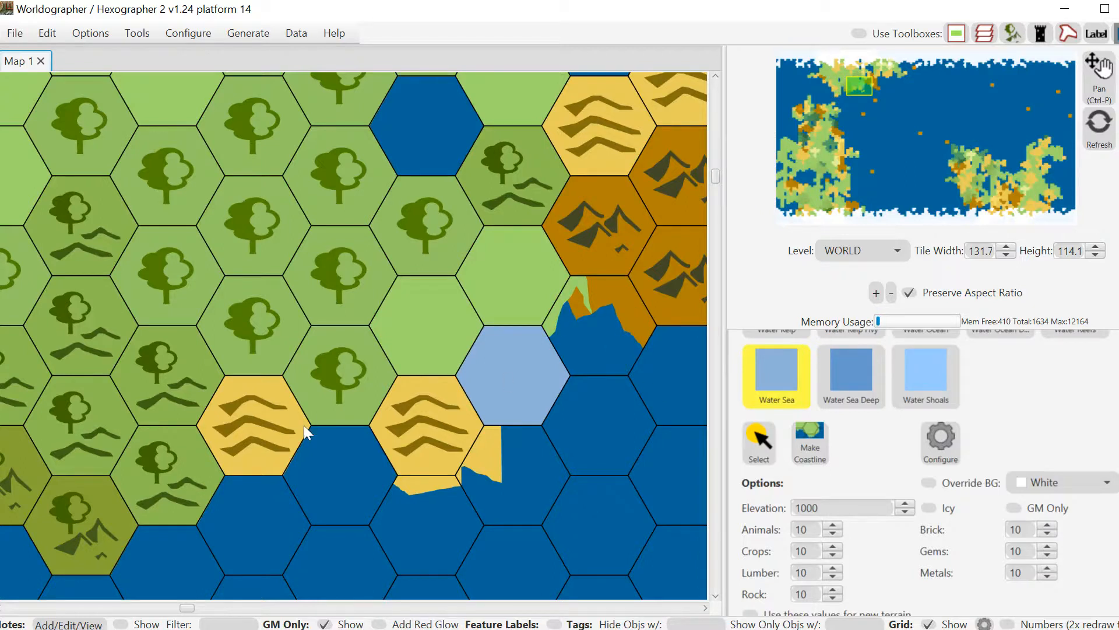
right_click(237, 508)
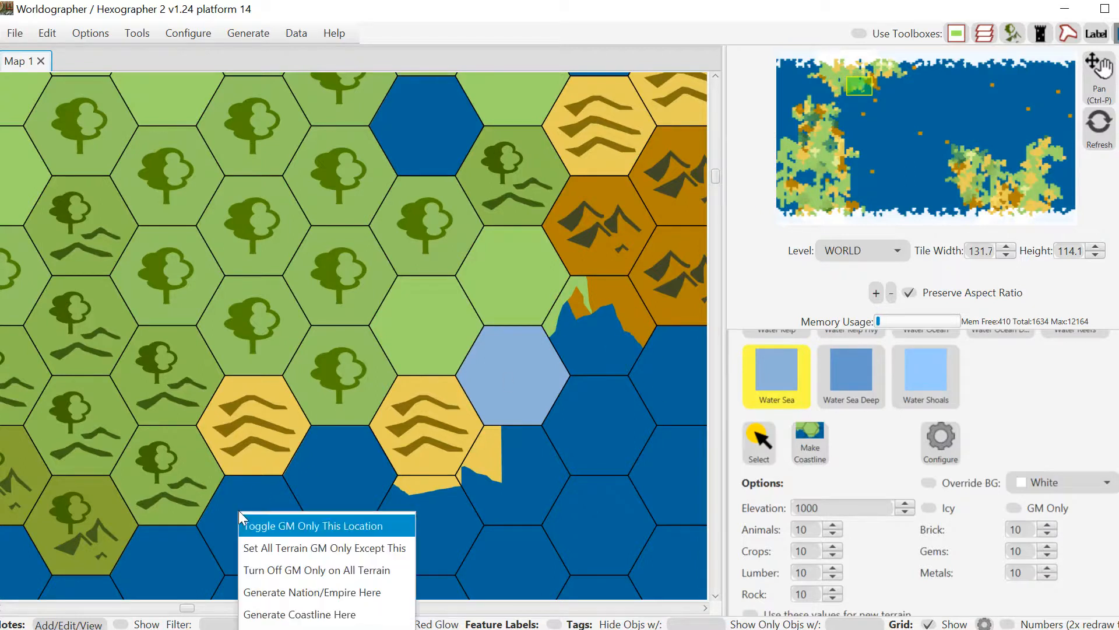
left_click(307, 614)
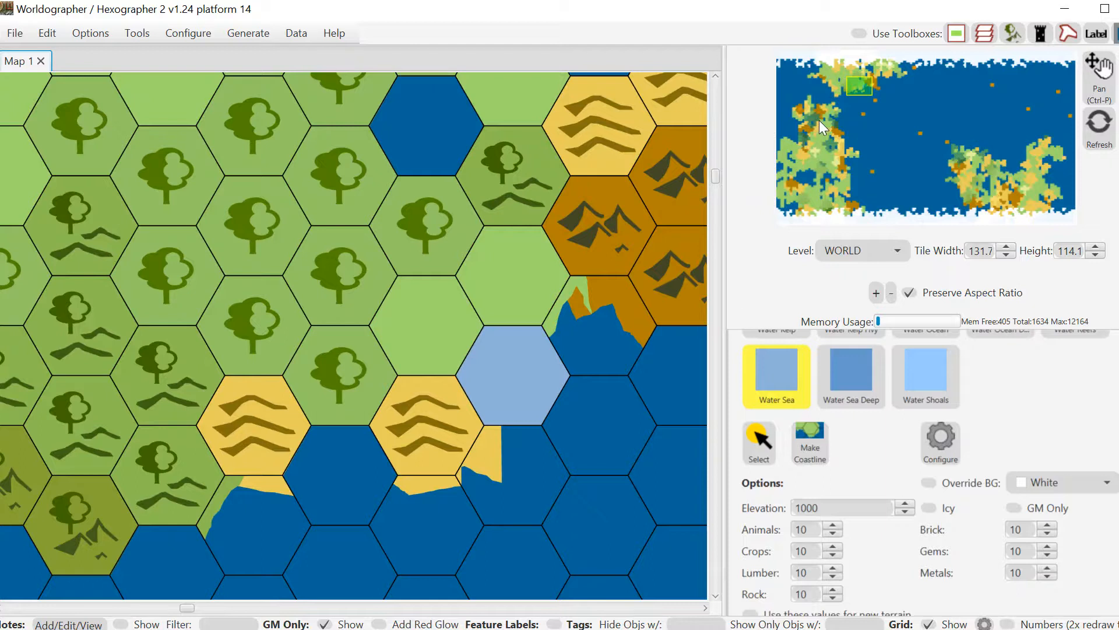
left_click_drag(858, 87, 844, 99)
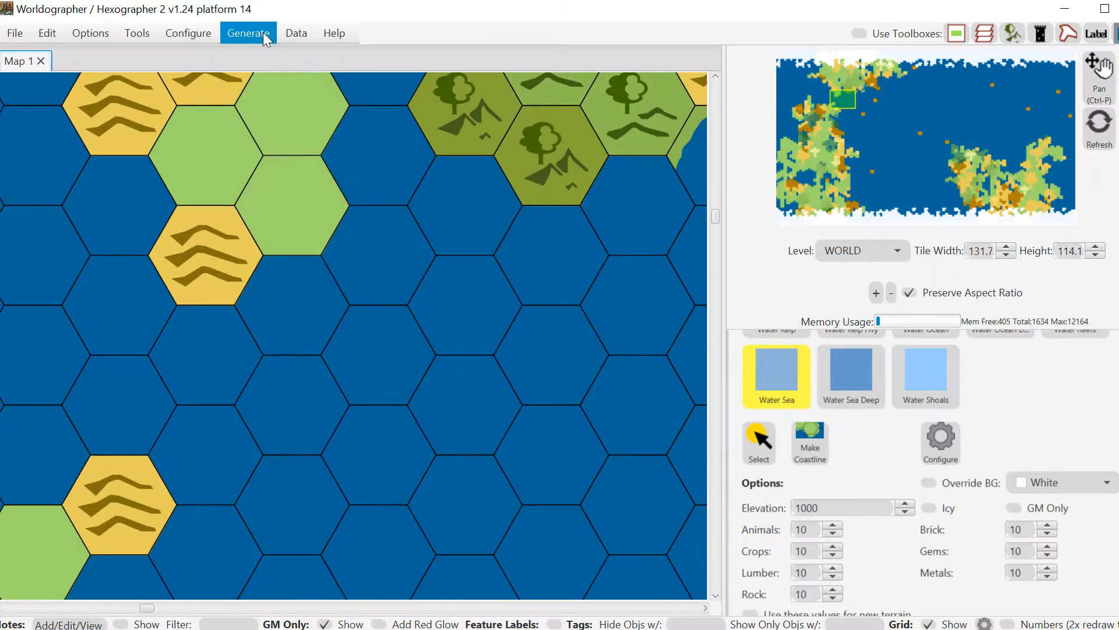
Step: Generate 10 nations/empires on the world map
left_click(234, 34)
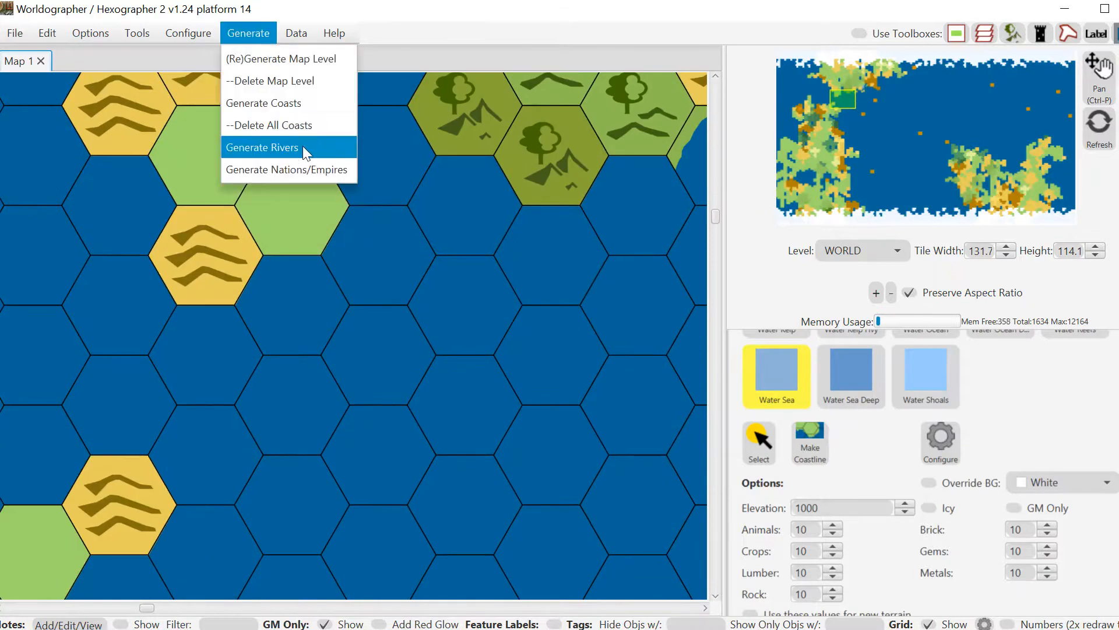
left_click(320, 172)
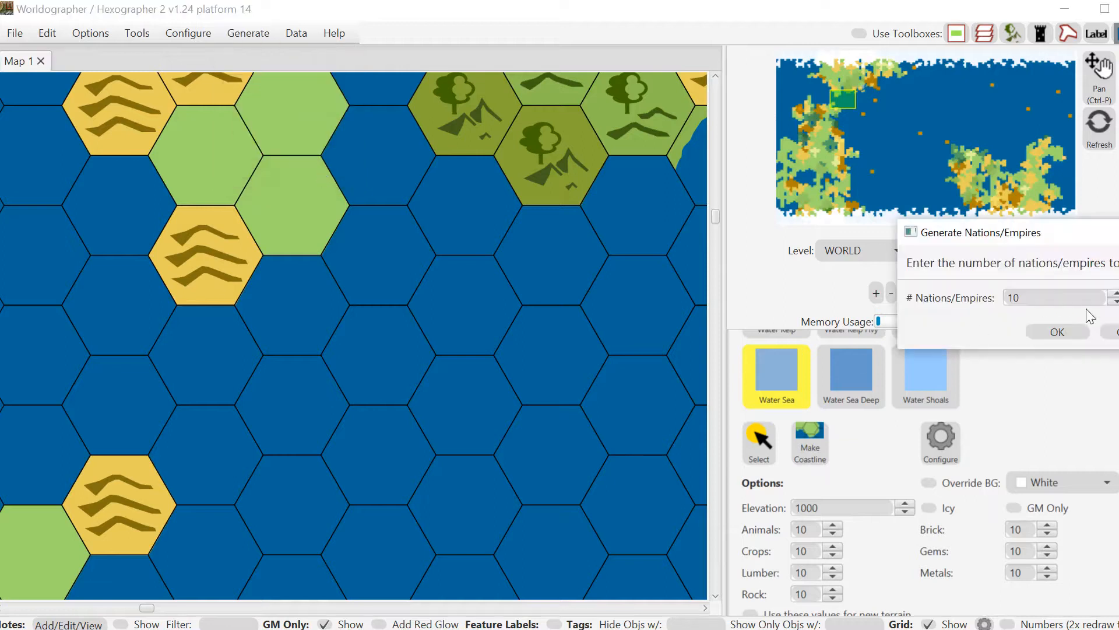
left_click(1078, 332)
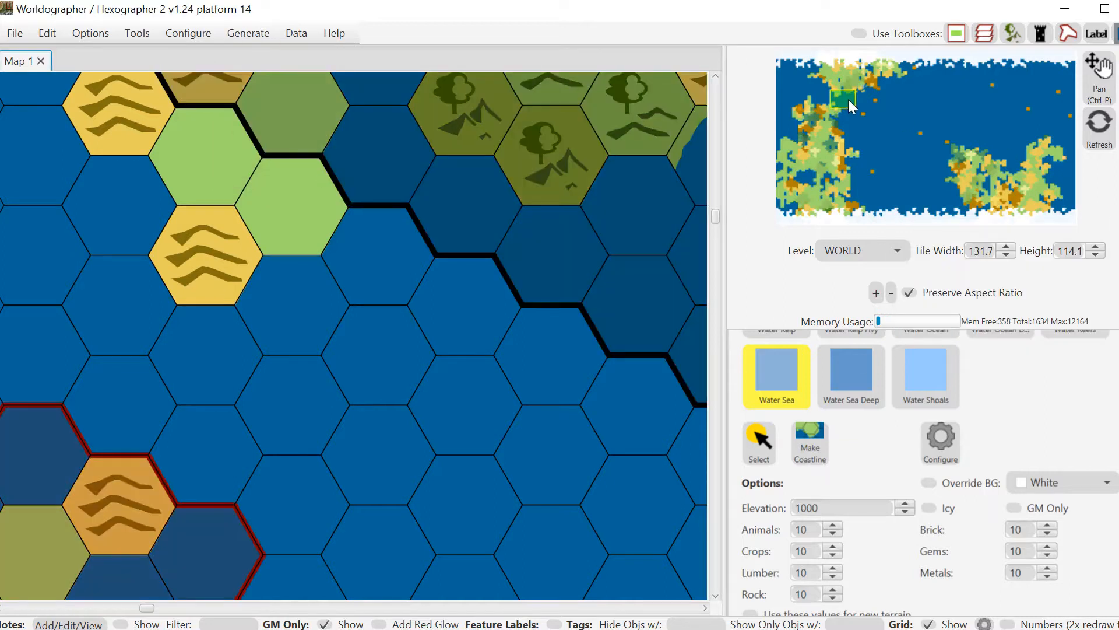
Step: Select the terrain hex just above Paldra in Maput to check its elevation and resource values
scroll(564, 221, "down", 5)
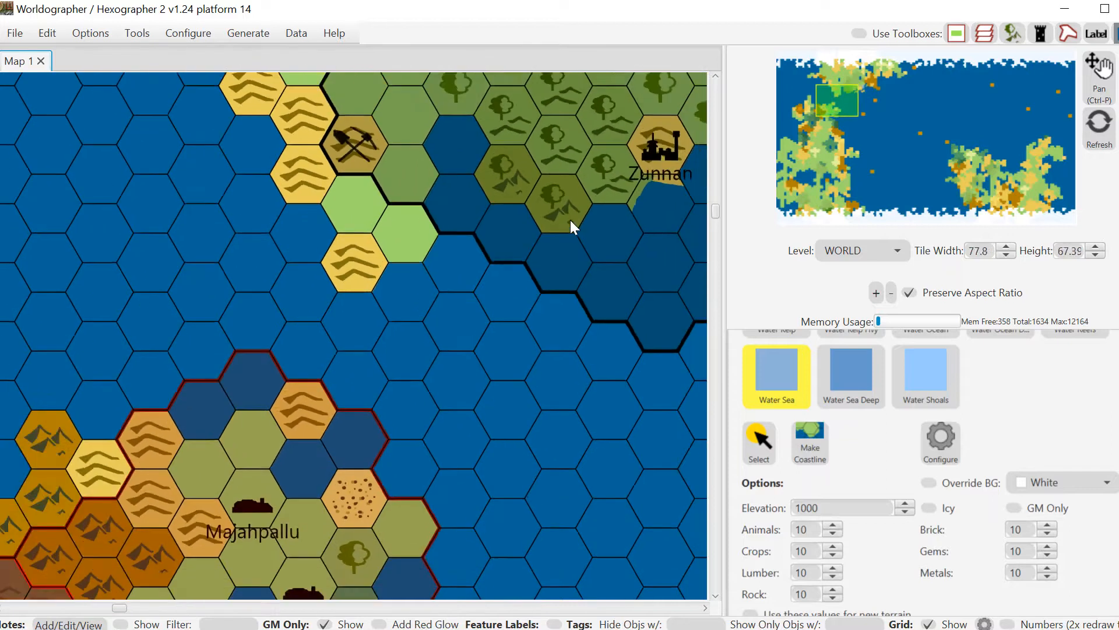
scroll(581, 213, "down", 2)
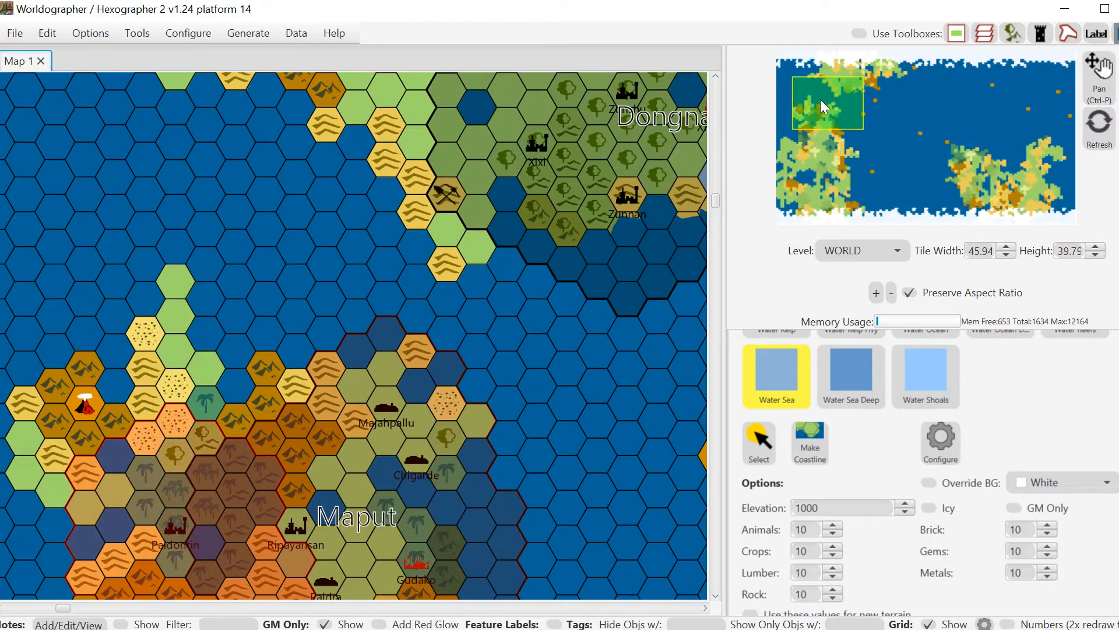
left_click_drag(820, 99, 823, 132)
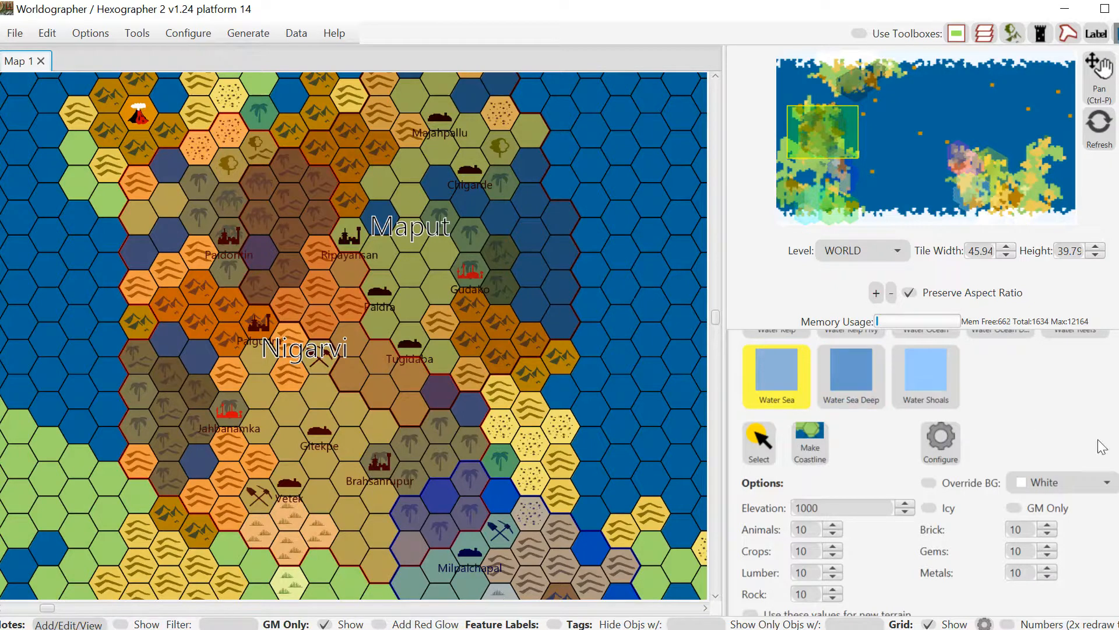
left_click(766, 450)
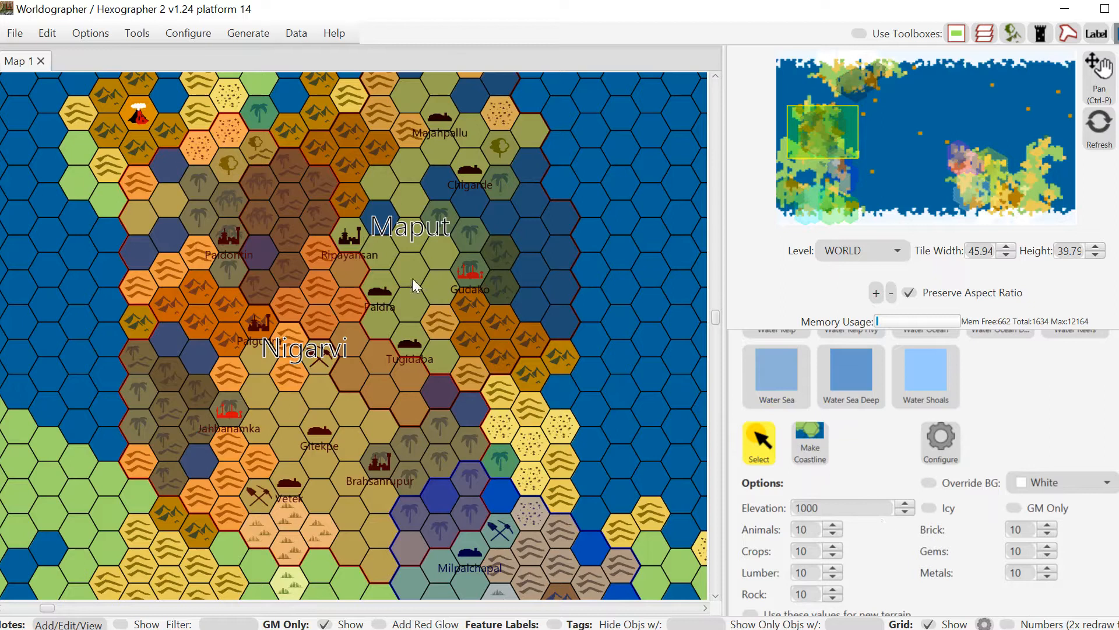
left_click(386, 282)
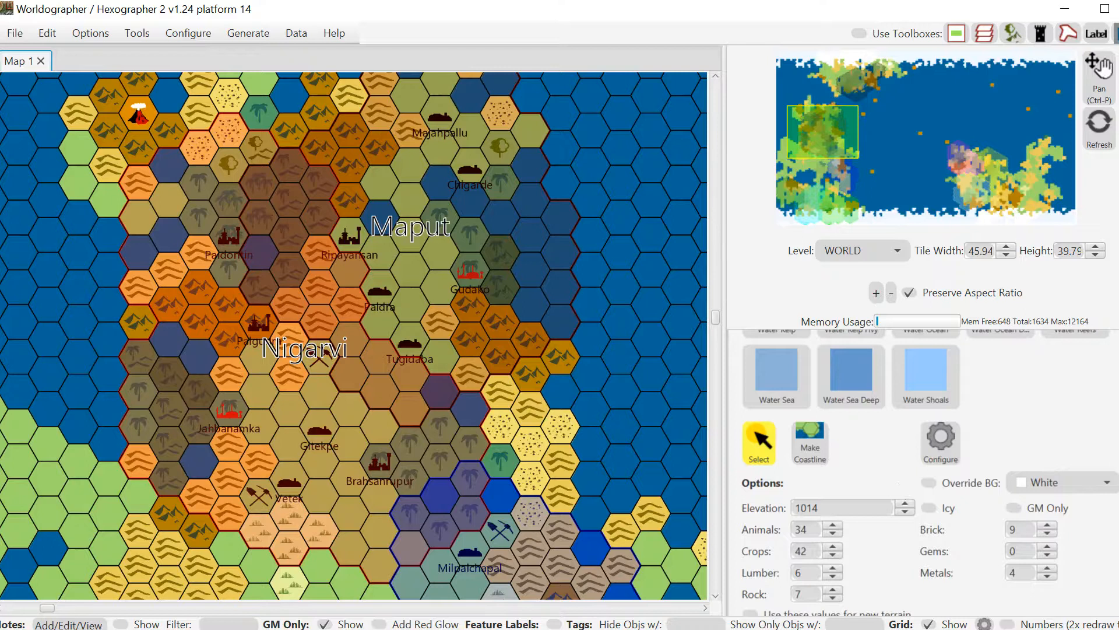
Step: Select the dark red nation border shapes around Maput and Nigarvi for editing
scroll(923, 472, "down", 5)
left_click(870, 542)
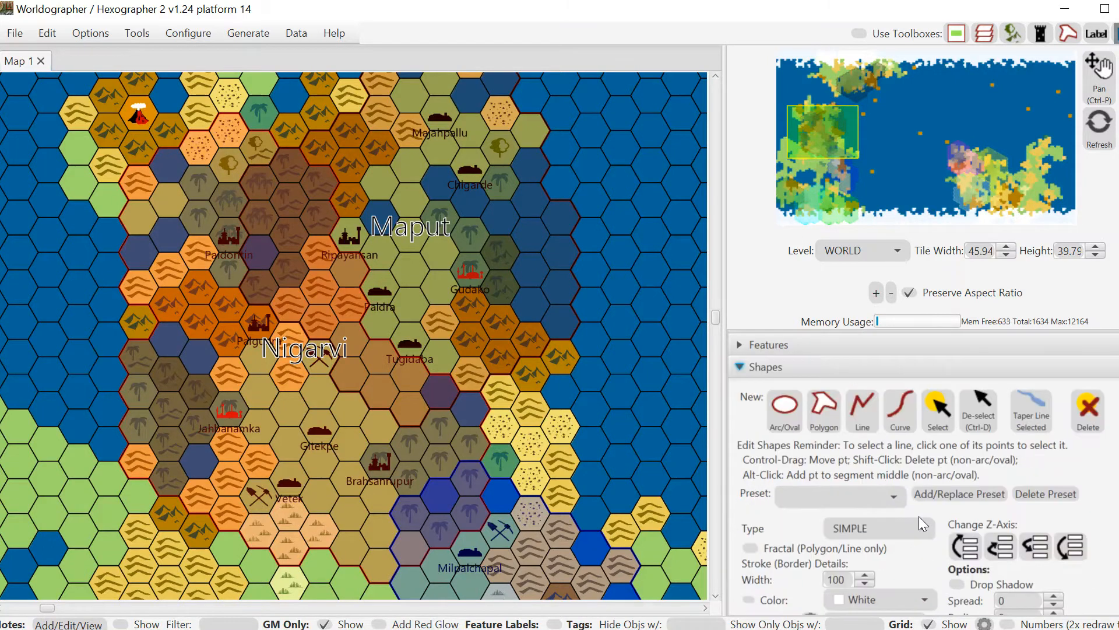
left_click(862, 411)
left_click(940, 421)
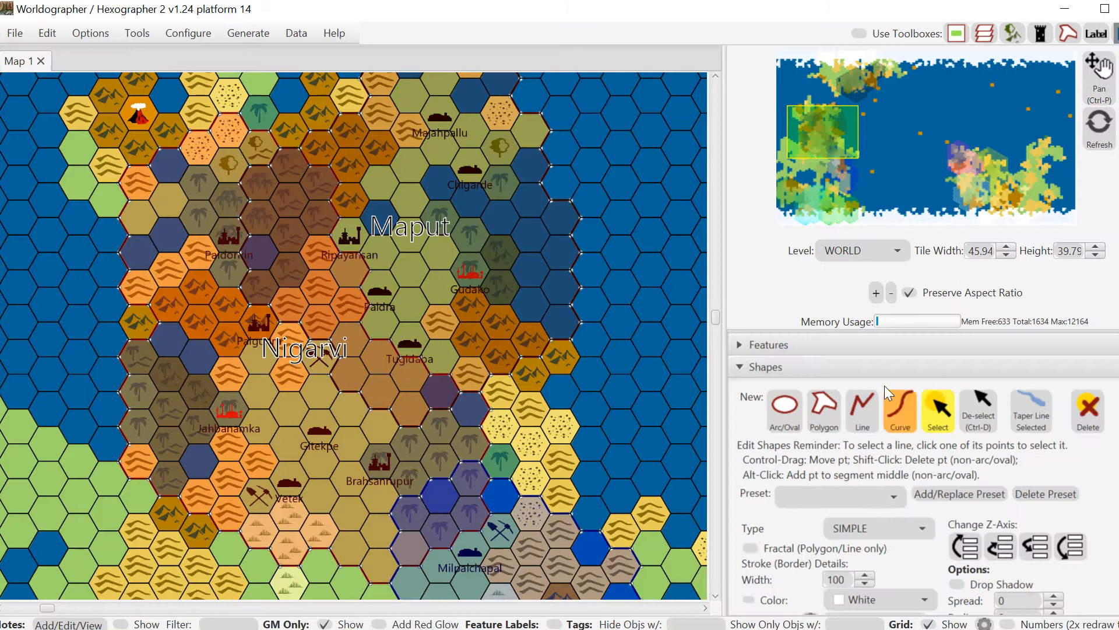
left_click(550, 200)
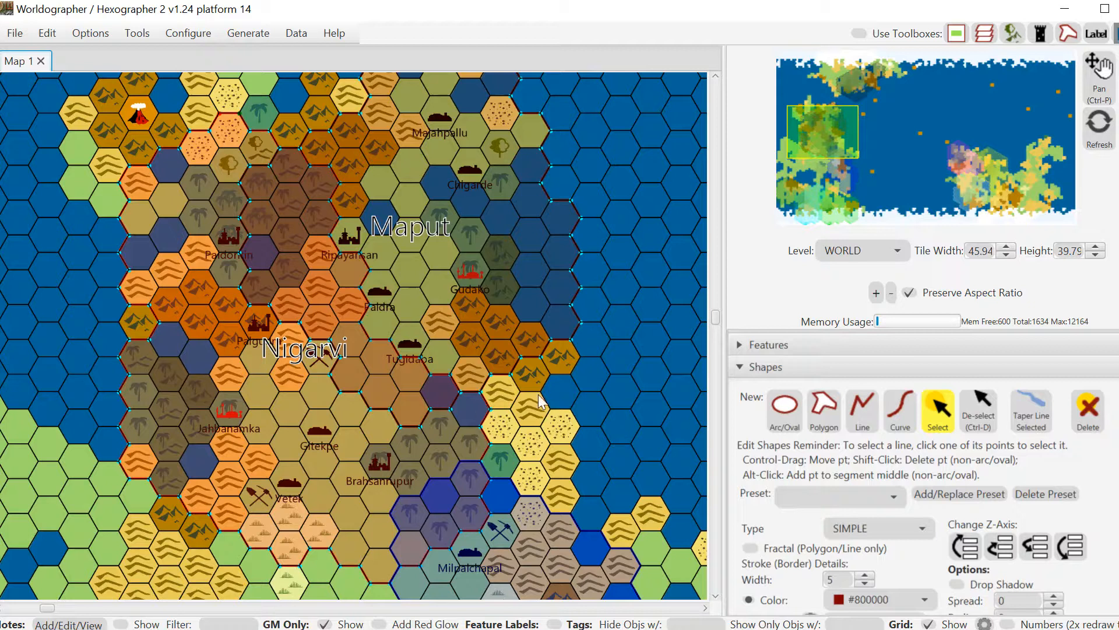
Step: Move the selected Maput and Nigarvi border shapes eastward, and undo the move
left_click(505, 423)
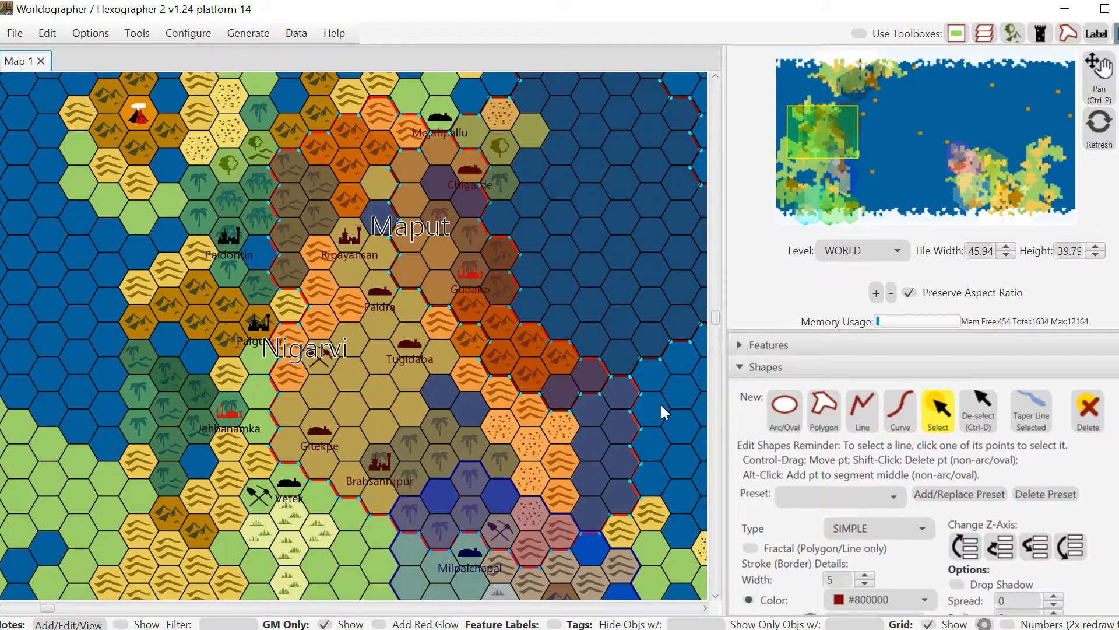
key("ctrl+z")
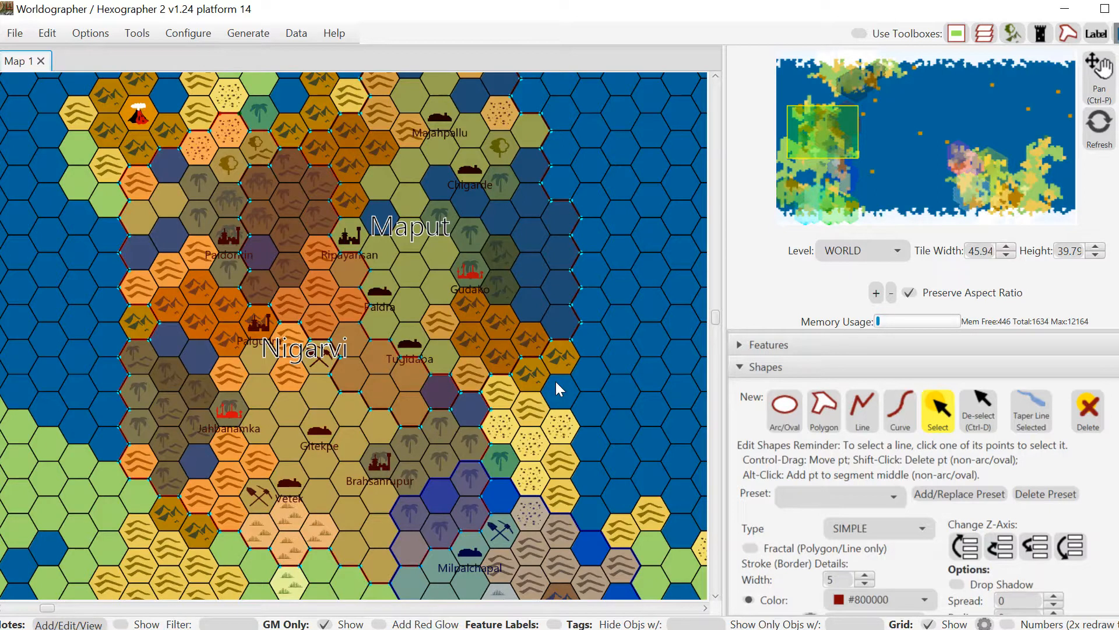
Step: Start a new Line shape and set its fill to No Fill
left_click(863, 426)
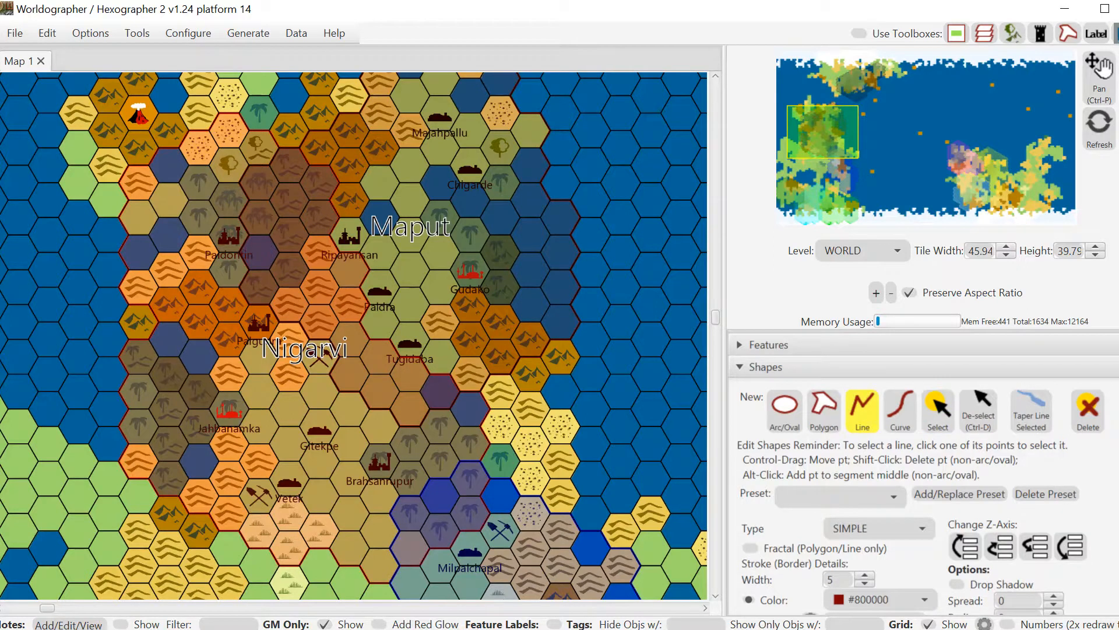
scroll(923, 472, "down", 3)
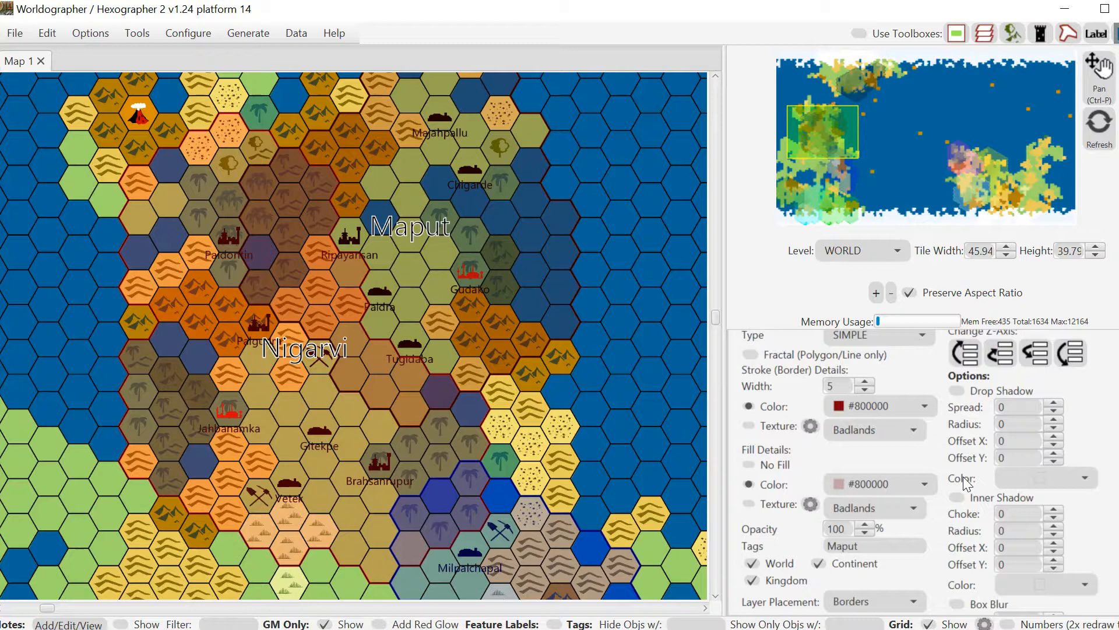
scroll(823, 452, "up", 1)
scroll(823, 452, "up", 3)
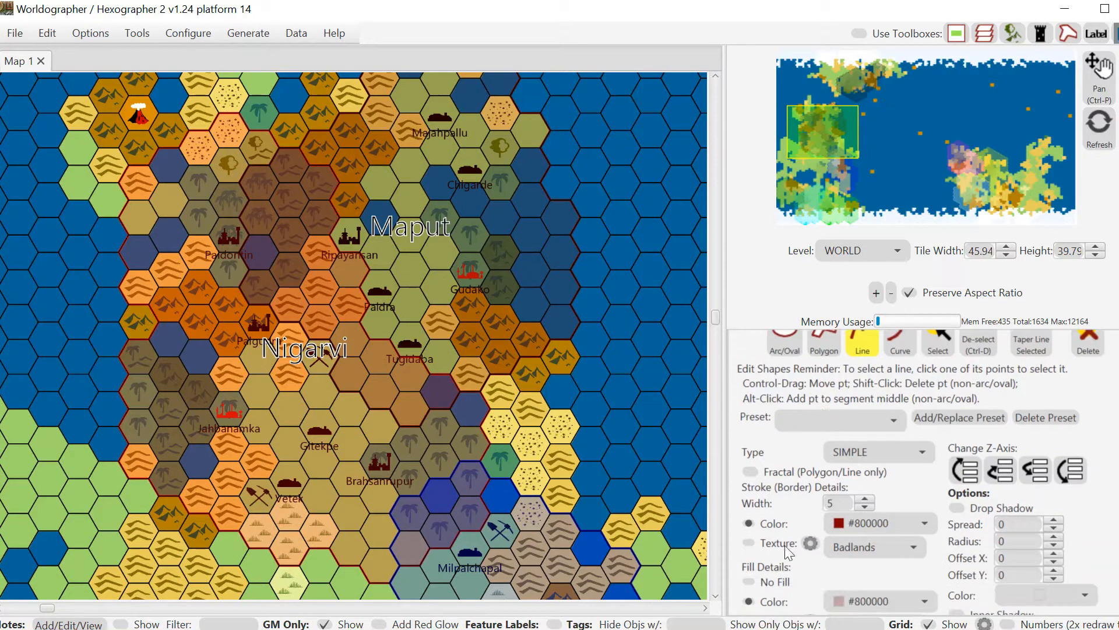
left_click(767, 581)
Step: Try drawing a grid-snapped line from the coast south of the castle toward the northeast, and delete it
left_click_drag(836, 143, 837, 80)
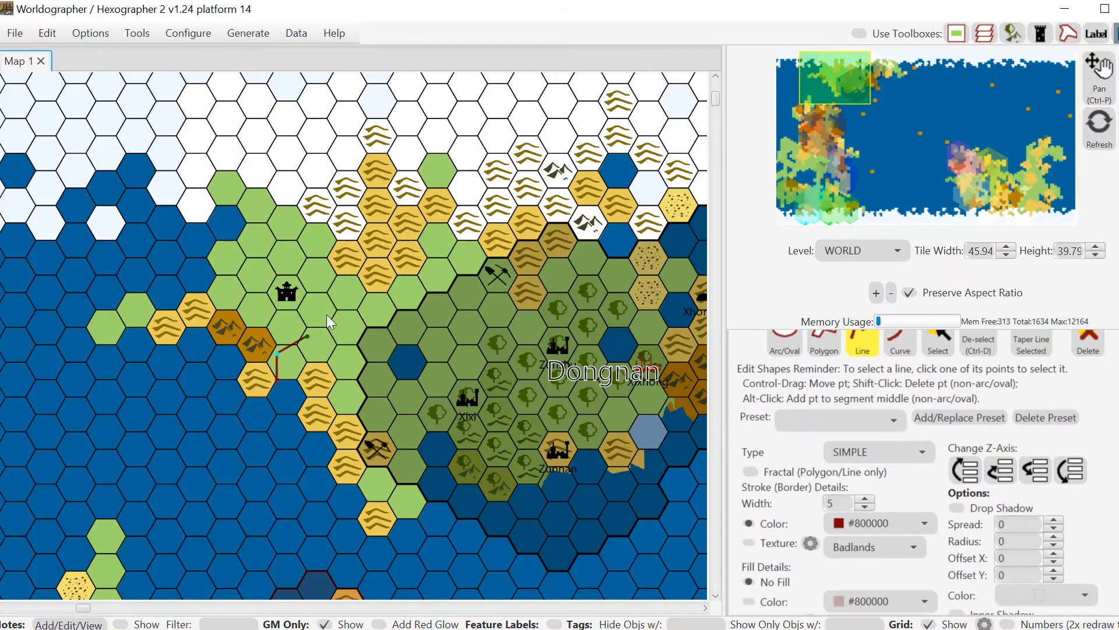
left_click(327, 283)
left_click(1082, 345)
left_click(277, 387)
left_click(1076, 344)
Step: Turn off snapping points to the grid, and draw a freehand line from the coastal inlet south of the castle to the hills northeast of it
scroll(1101, 466, "down", 5)
scroll(749, 565, "down", 3)
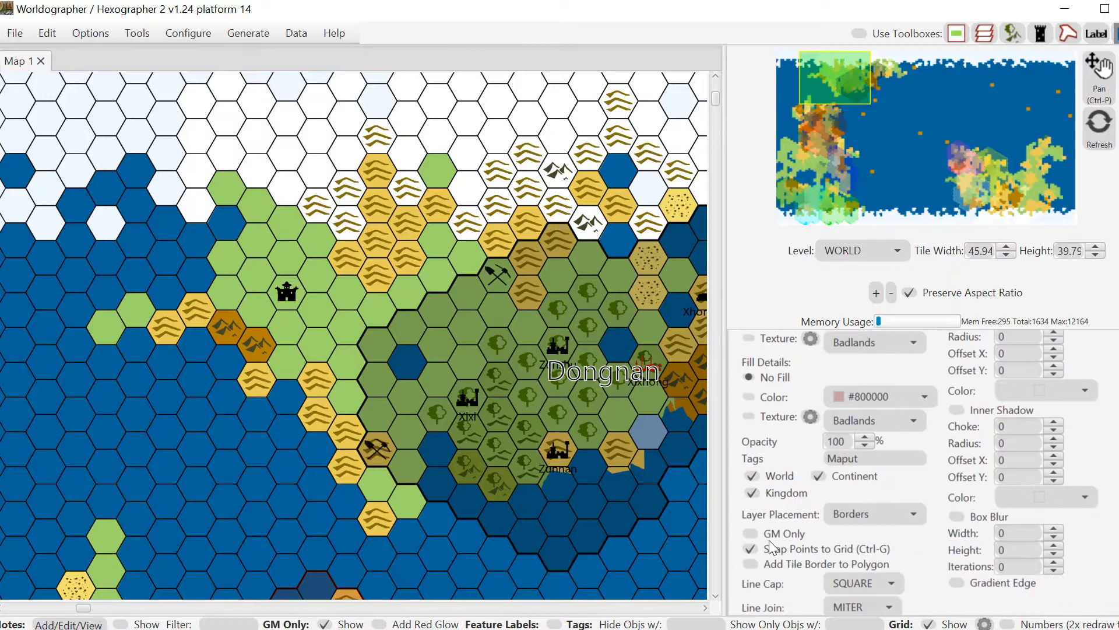
scroll(1102, 525, "up", 6)
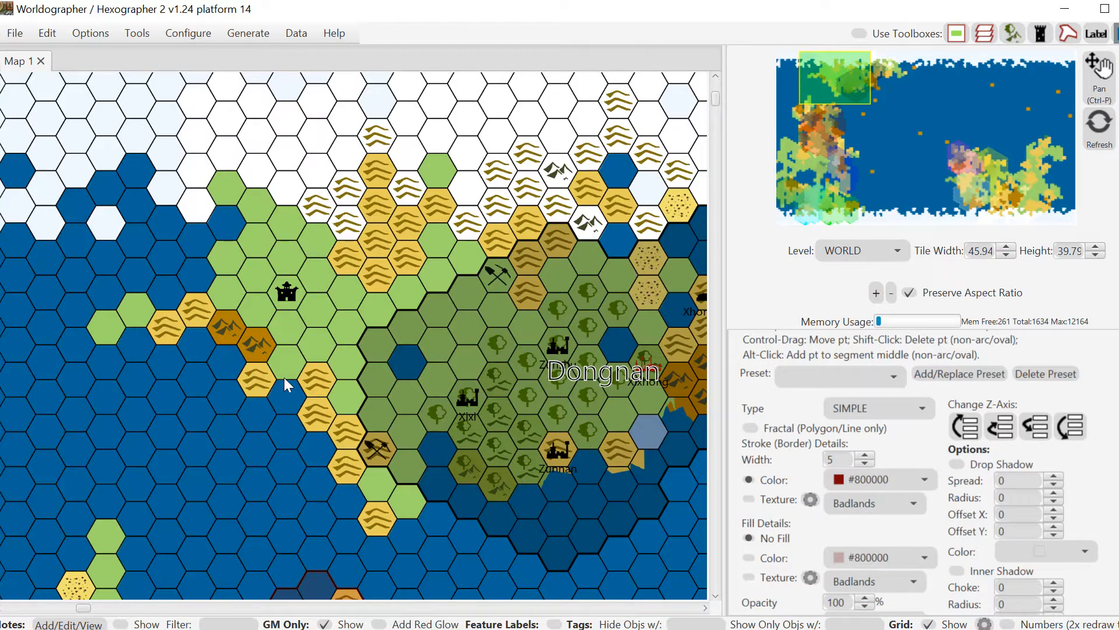
left_click_drag(284, 376, 352, 245)
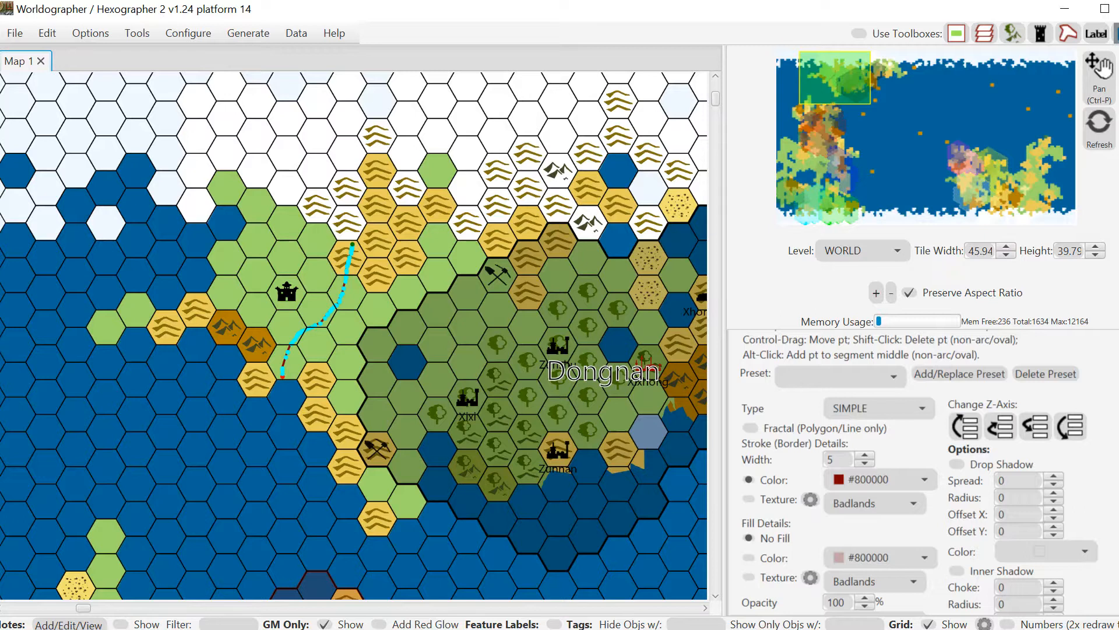
scroll(921, 472, "up", 2)
key("ctrl+d")
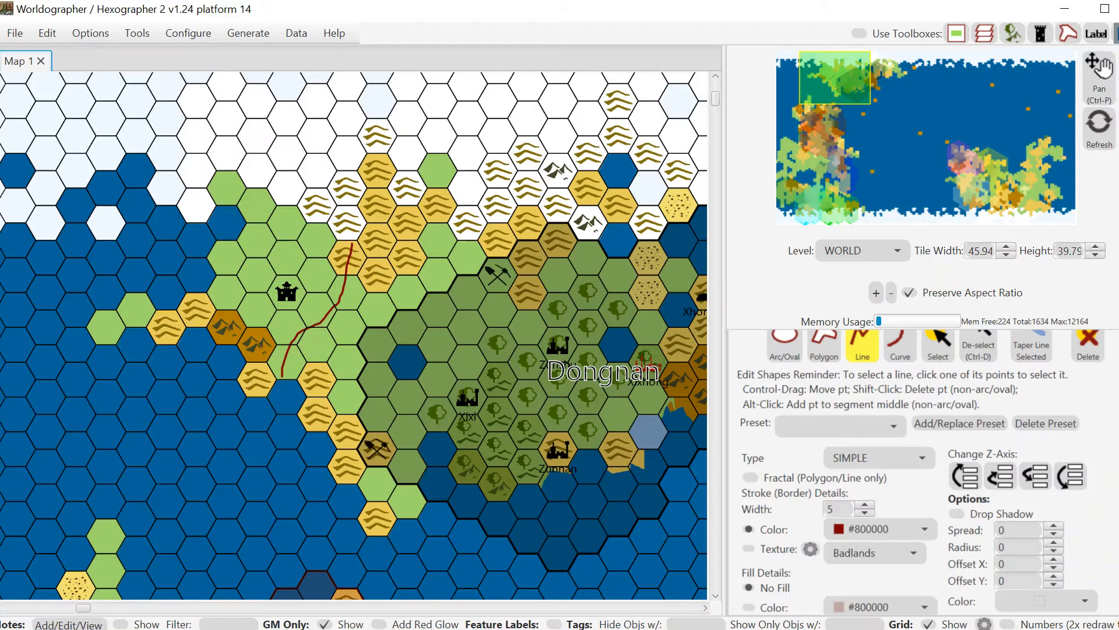
scroll(921, 472, "up", 5)
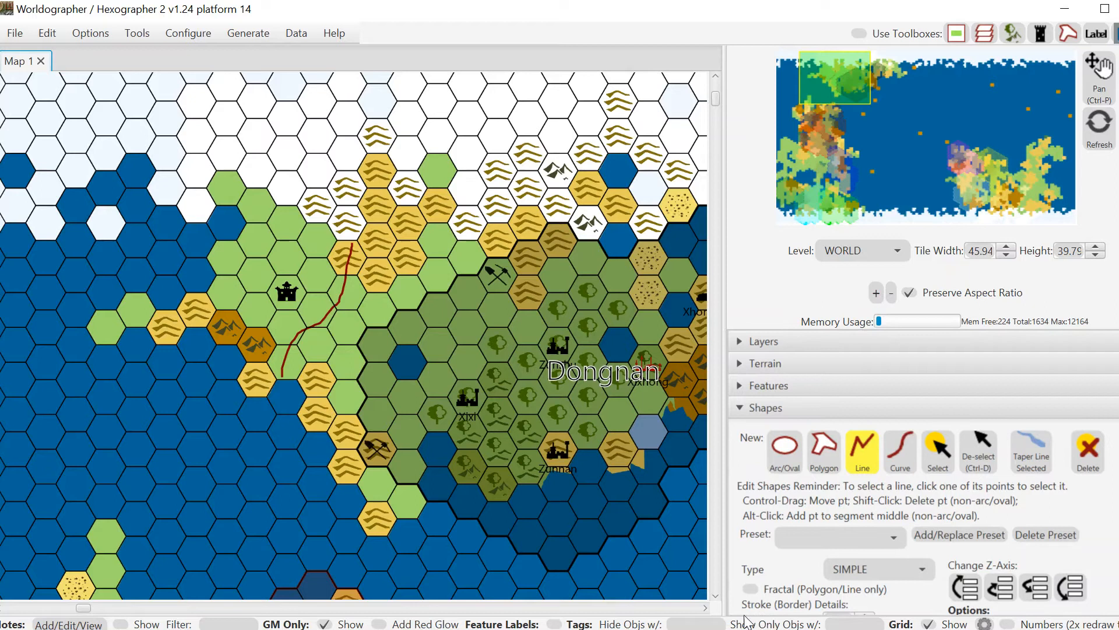